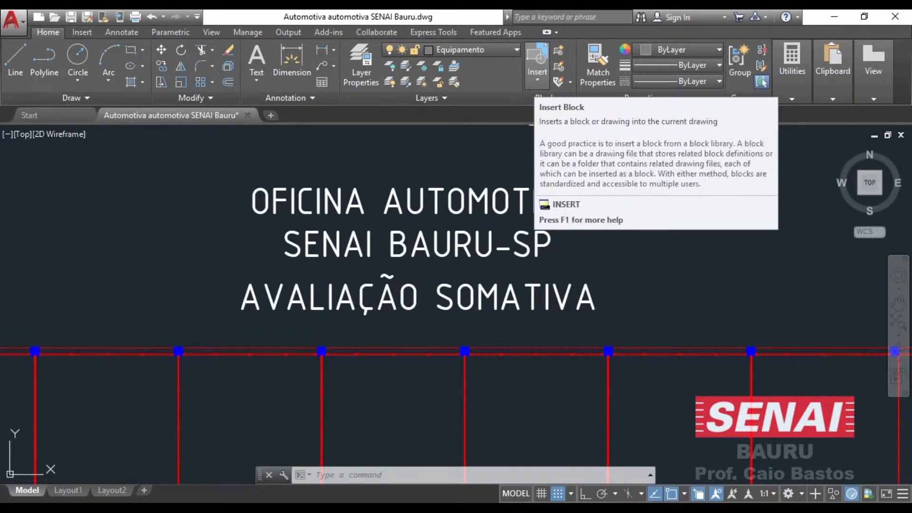
# Examine the equipment and vehicle blocks available for insertion in the drawing's block library
pyautogui.click(537, 66)
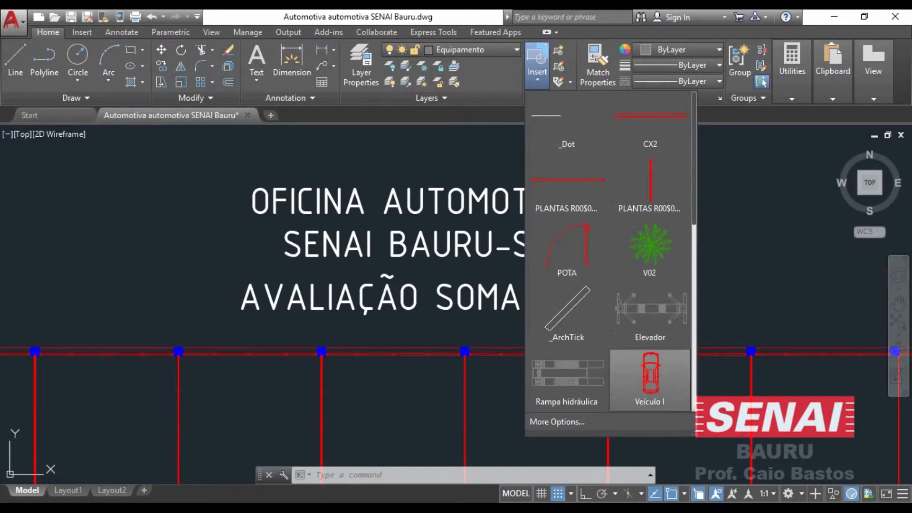
pyautogui.moveTo(693, 433); pyautogui.dragTo(722, 484)
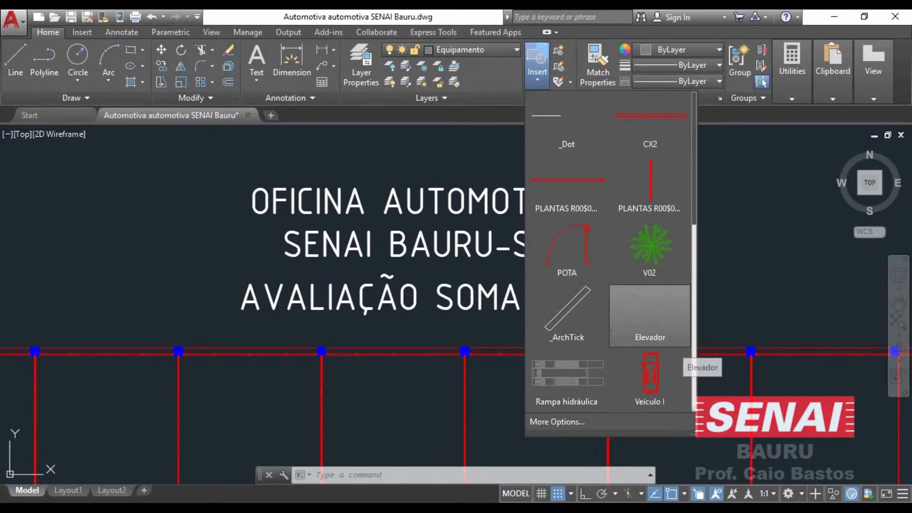
pyautogui.scroll(-3, 665, 361)
pyautogui.scroll(-1, 650, 337)
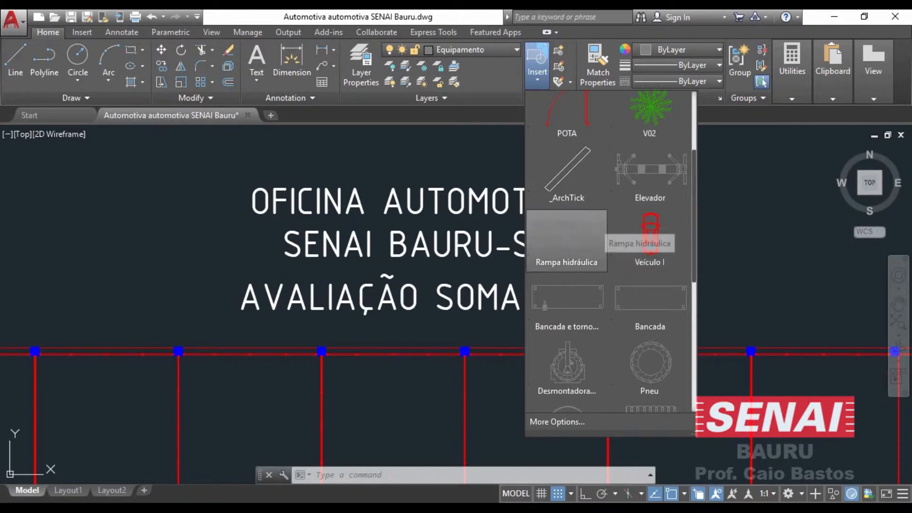
pyautogui.scroll(-1, 651, 304)
pyautogui.scroll(-2, 650, 228)
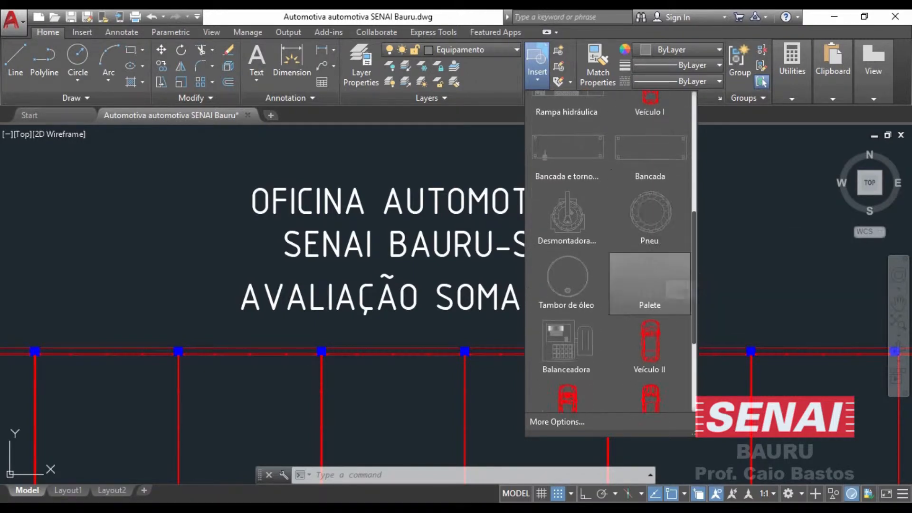
pyautogui.scroll(1, 651, 228)
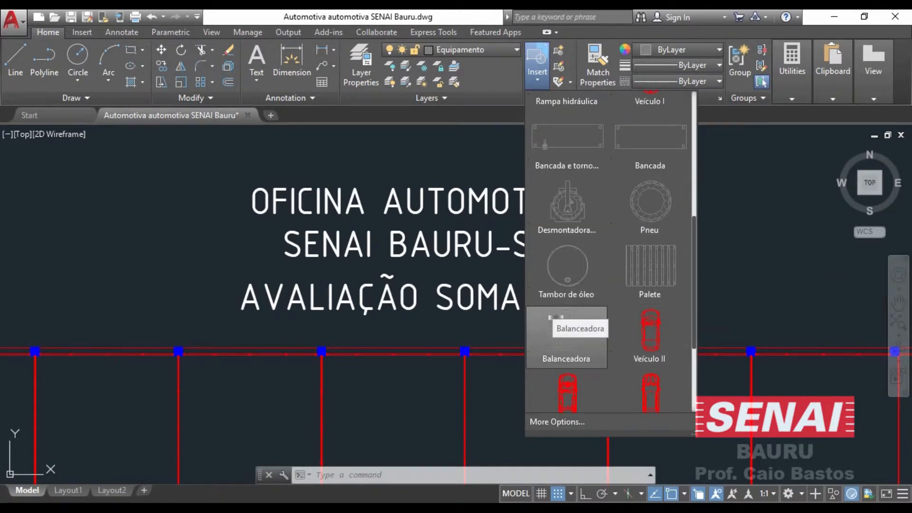
pyautogui.scroll(-1, 660, 265)
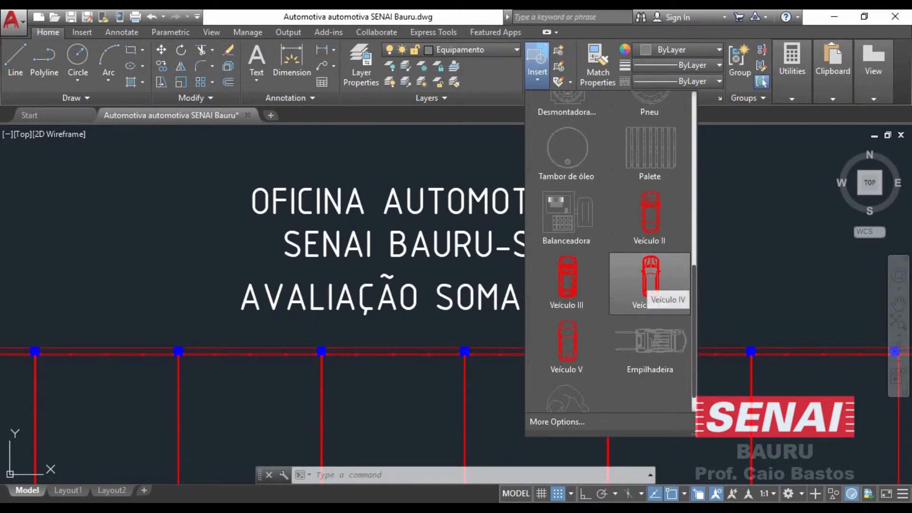
pyautogui.scroll(-1, 650, 281)
# Insert the Elevador block between the forklift and the hydraulic ramp
pyautogui.scroll(5, 651, 252)
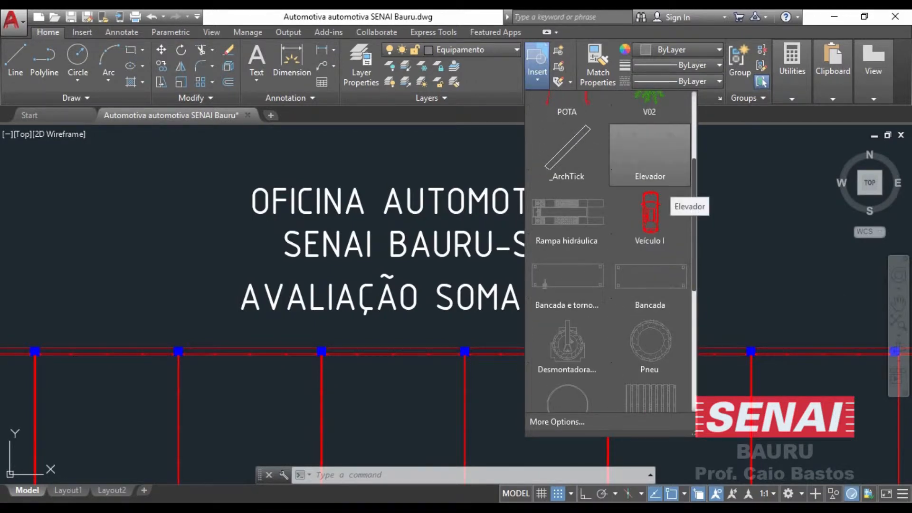
pyautogui.click(662, 181)
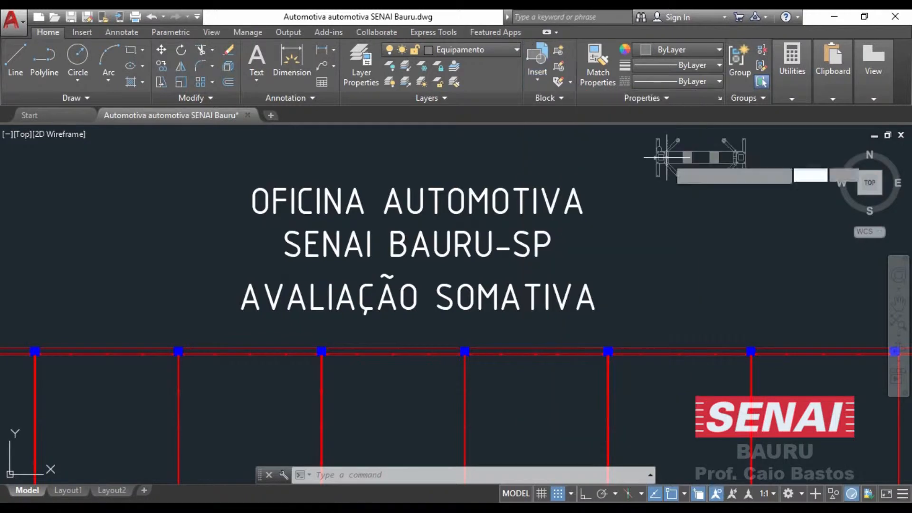
pyautogui.scroll(-4, 444, 223)
pyautogui.scroll(2, 389, 269)
pyautogui.scroll(6, 388, 268)
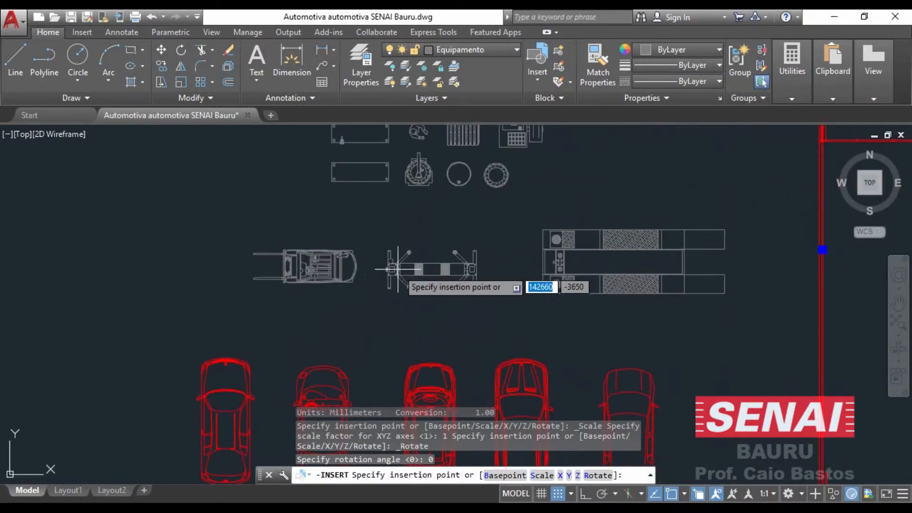
pyautogui.click(431, 256)
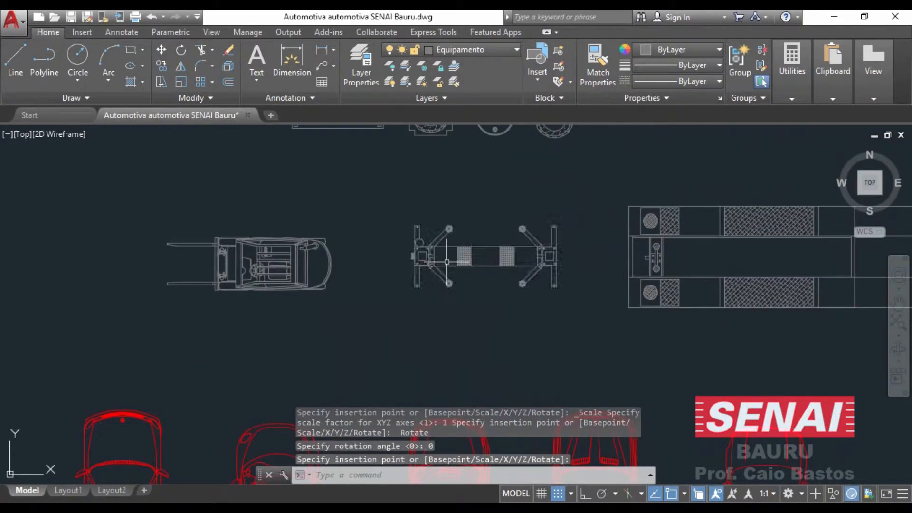
pyautogui.scroll(-4, 413, 260)
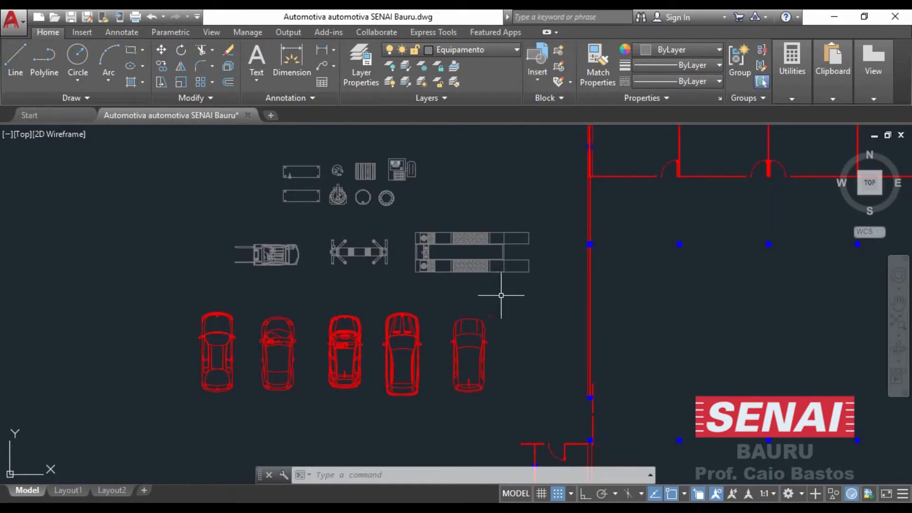
pyautogui.moveTo(485, 298); pyautogui.dragTo(334, 285, button='middle')
pyautogui.scroll(2, 501, 259)
pyautogui.moveTo(501, 259); pyautogui.dragTo(410, 261, button='middle')
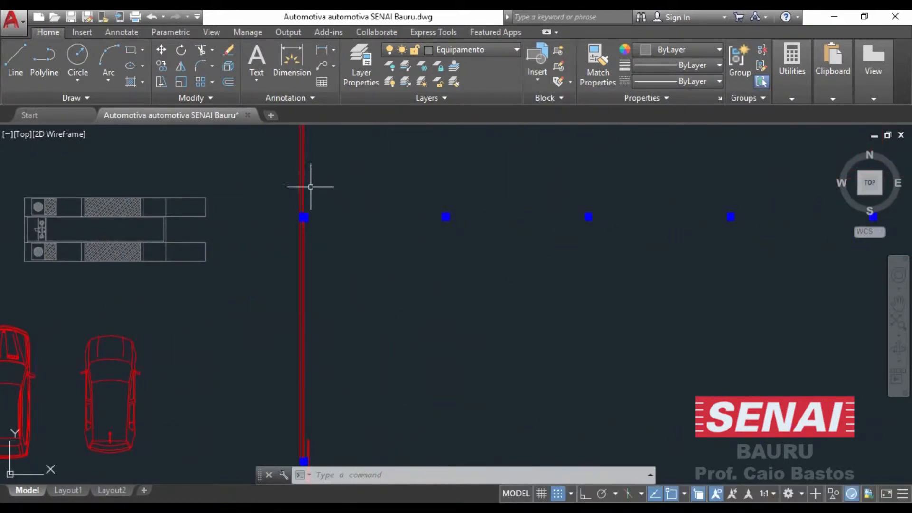
pyautogui.write('MT')
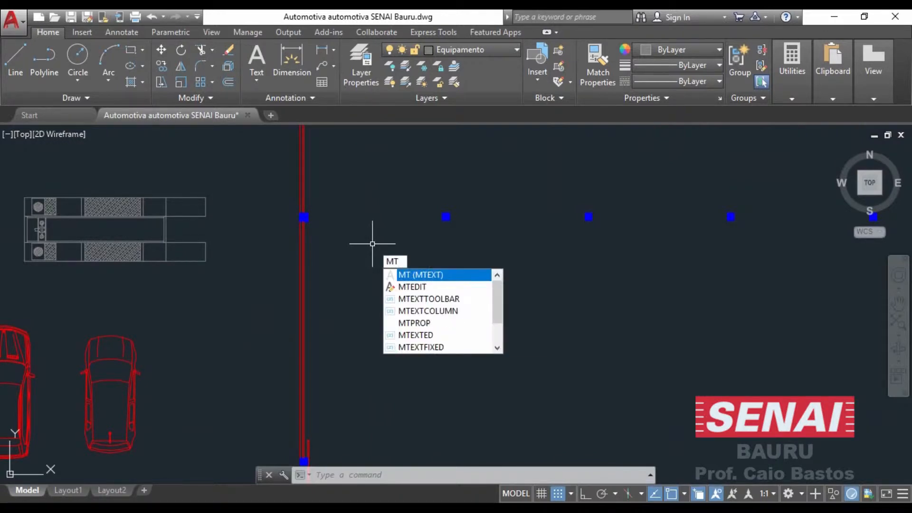
pyautogui.press('Escape')
pyautogui.press('Escape')
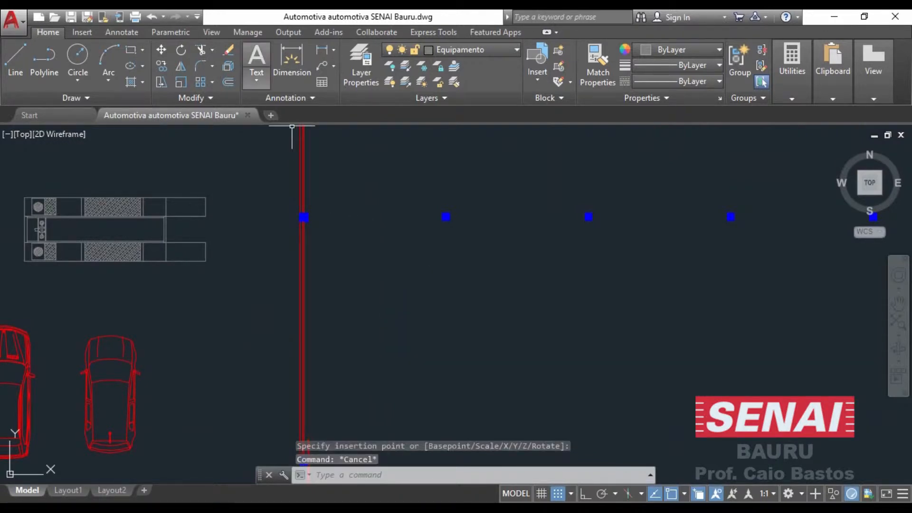
# Create a multiline text reading OFICINA in the open floor area inside the building's left wall
pyautogui.click(256, 60)
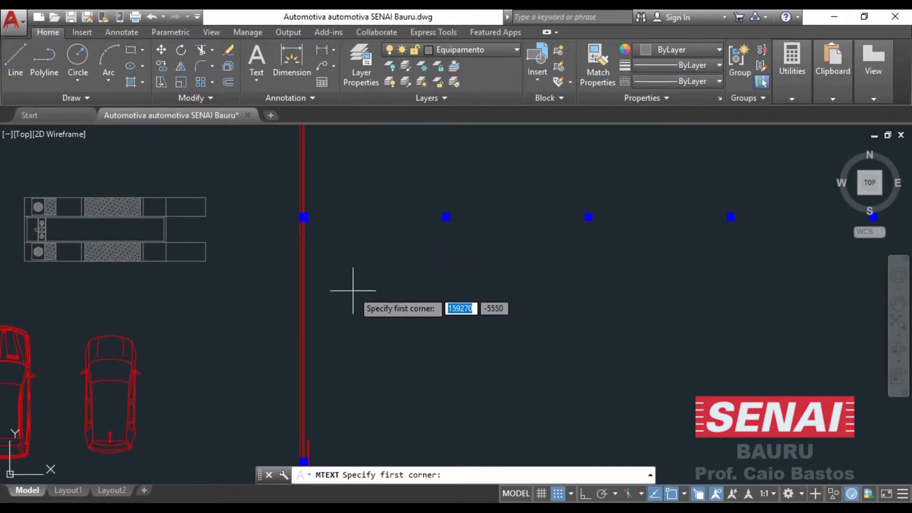
pyautogui.click(353, 290)
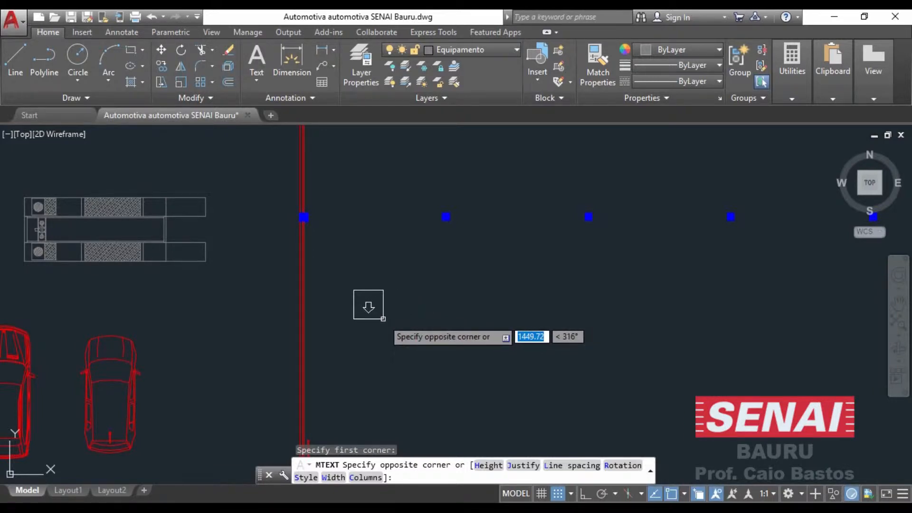
pyautogui.click(382, 318)
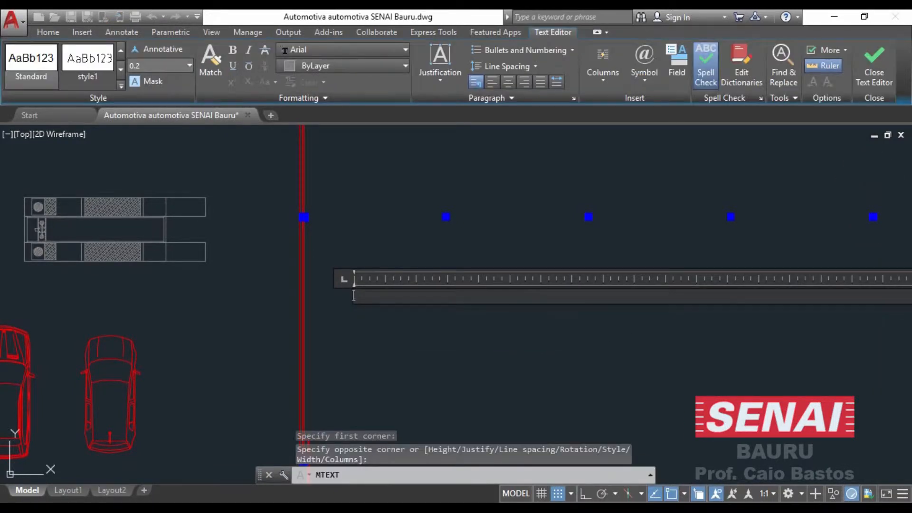
pyautogui.write('FOR')
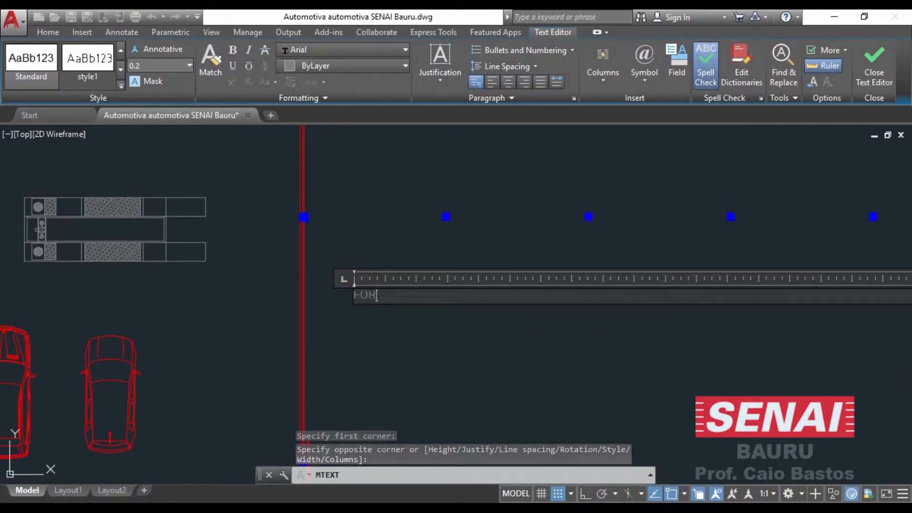
pyautogui.write('D')
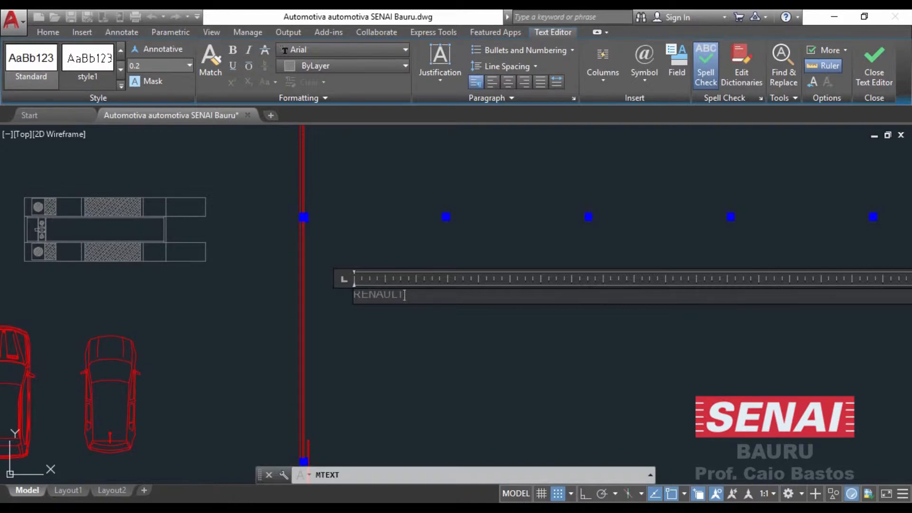
pyautogui.write('O')
pyautogui.scroll(4, 409, 271)
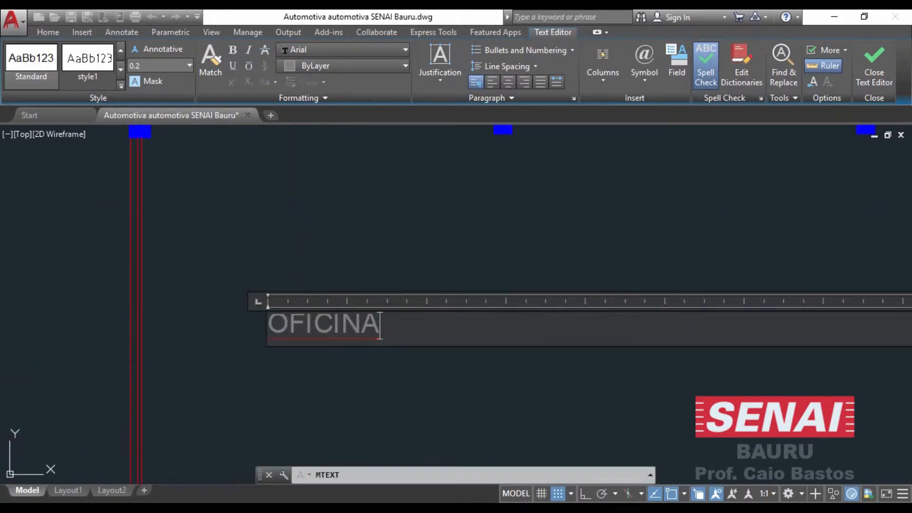
pyautogui.scroll(2, 345, 284)
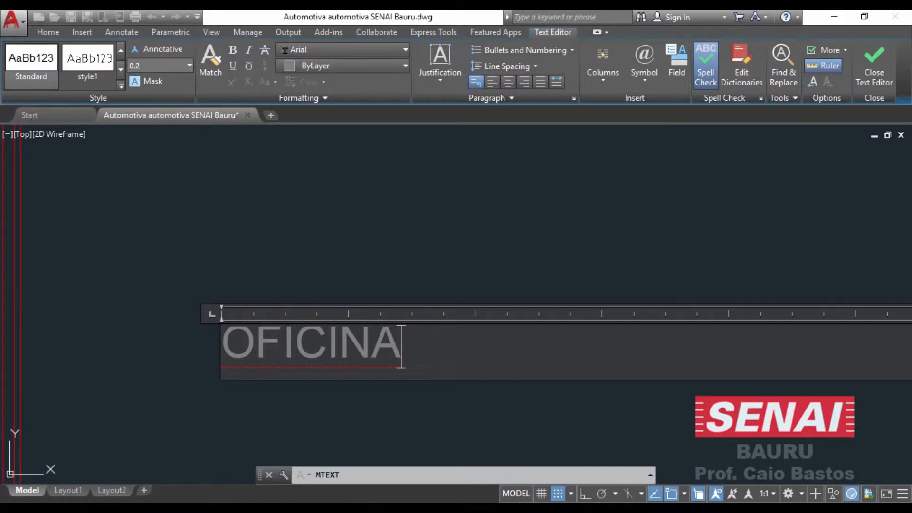
# Change the font of the whole word OFICINA to ISOCPEUR
pyautogui.hotkey('shift', 'Left')
pyautogui.hotkey('shift', 'Left')
pyautogui.hotkey('shift', 'Left')
pyautogui.hotkey('shift', 'Left')
pyautogui.hotkey('shift', 'Left')
pyautogui.hotkey('shift', 'Left')
pyautogui.hotkey('shift', 'Left')
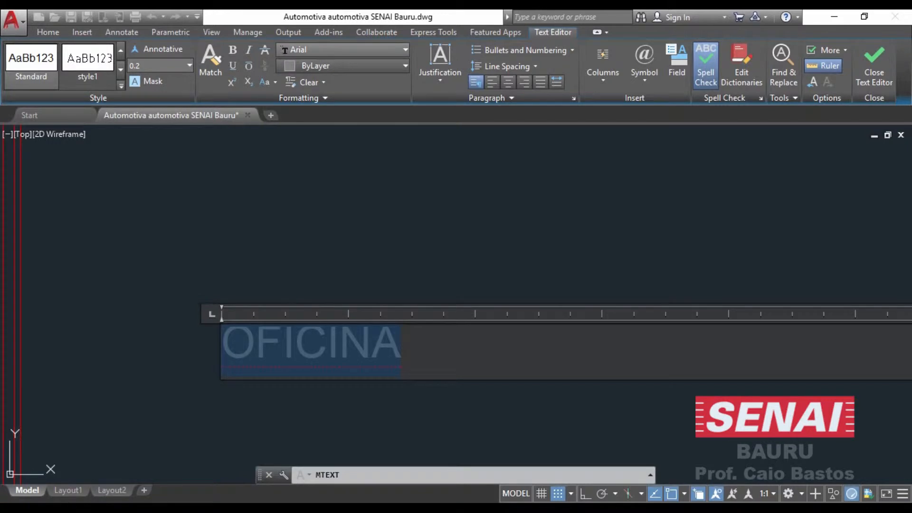
pyautogui.click(328, 50)
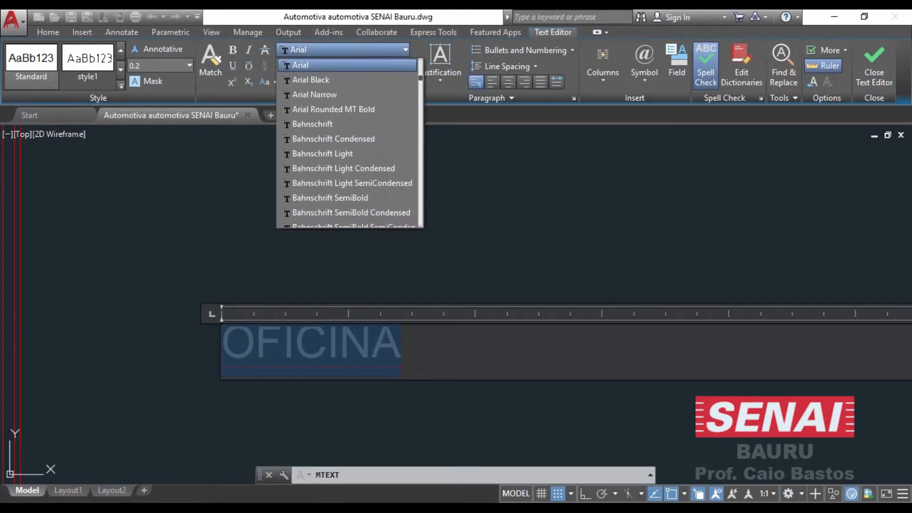
pyautogui.press('i')
pyautogui.scroll(-2, 347, 124)
pyautogui.scroll(-8, 347, 124)
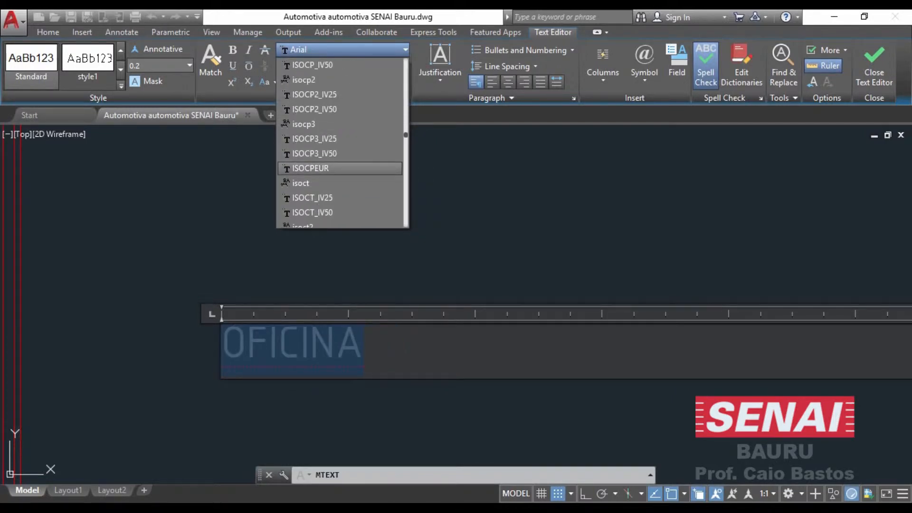
pyautogui.click(328, 168)
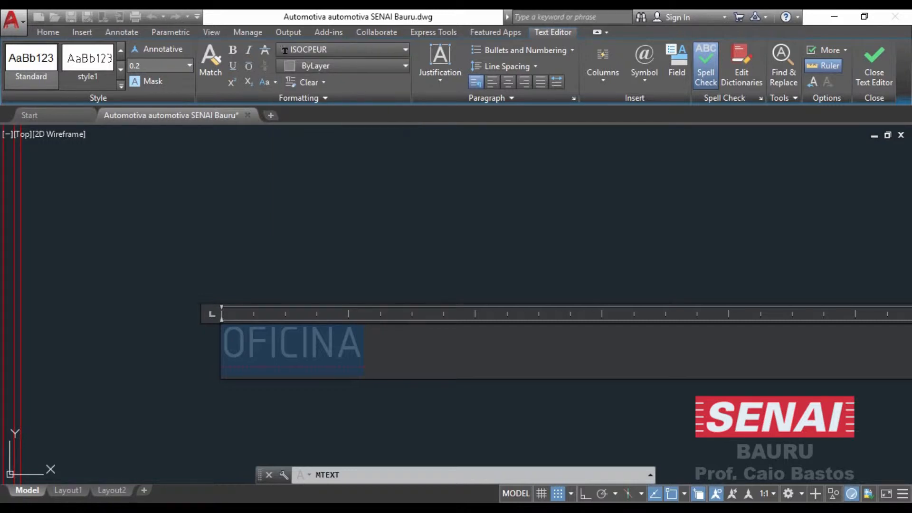
# Toggle italic on and off for the OFICINA text, and set its height to 500
pyautogui.click(248, 50)
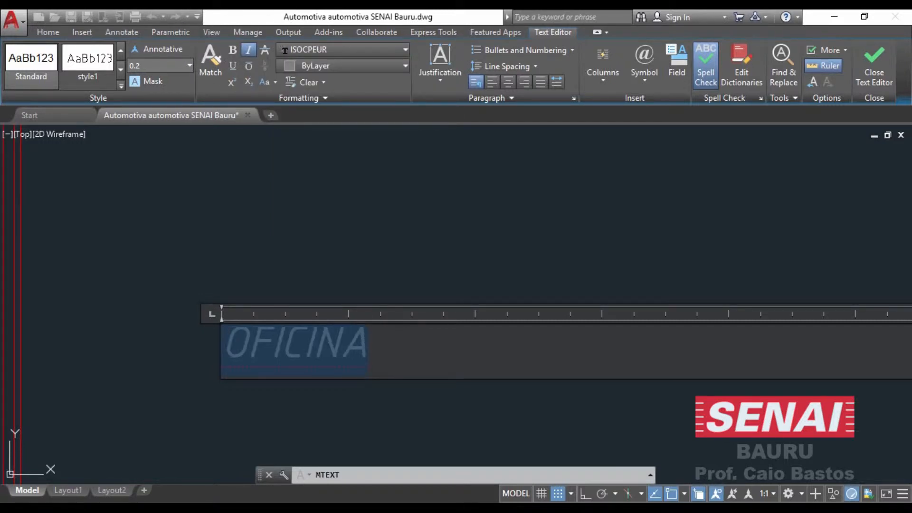
pyautogui.click(248, 50)
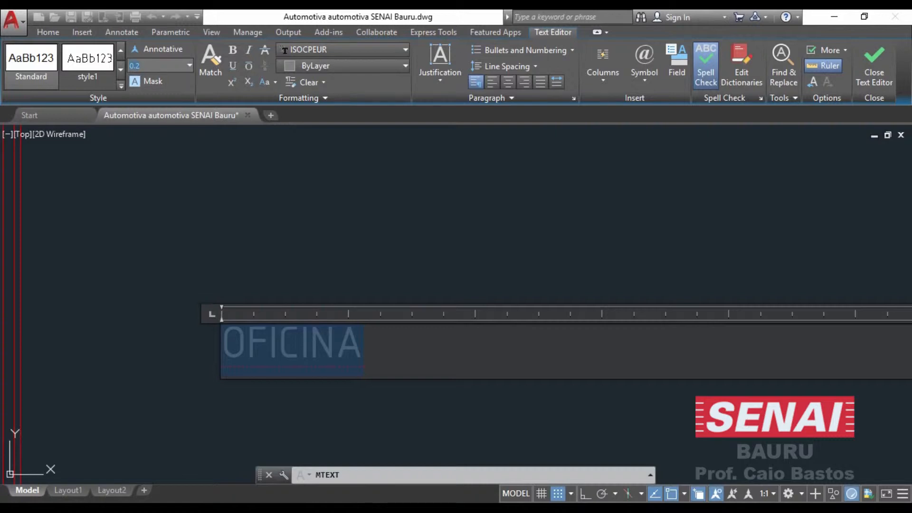
pyautogui.press('Return')
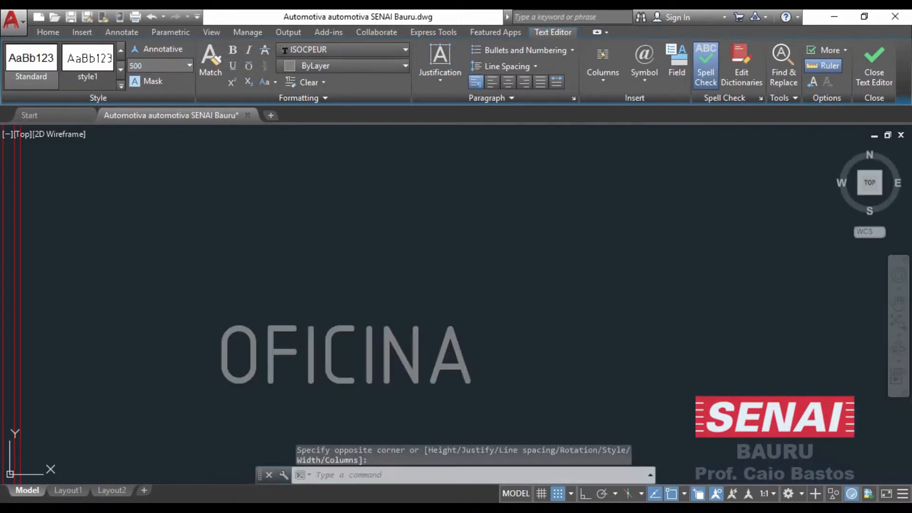
pyautogui.click(173, 240)
# Examine how the OFICINA label looks compared with the title text above the floor plan
pyautogui.scroll(-5, 195, 415)
pyautogui.moveTo(428, 207); pyautogui.dragTo(365, 351, button='middle')
pyautogui.scroll(3, 365, 350)
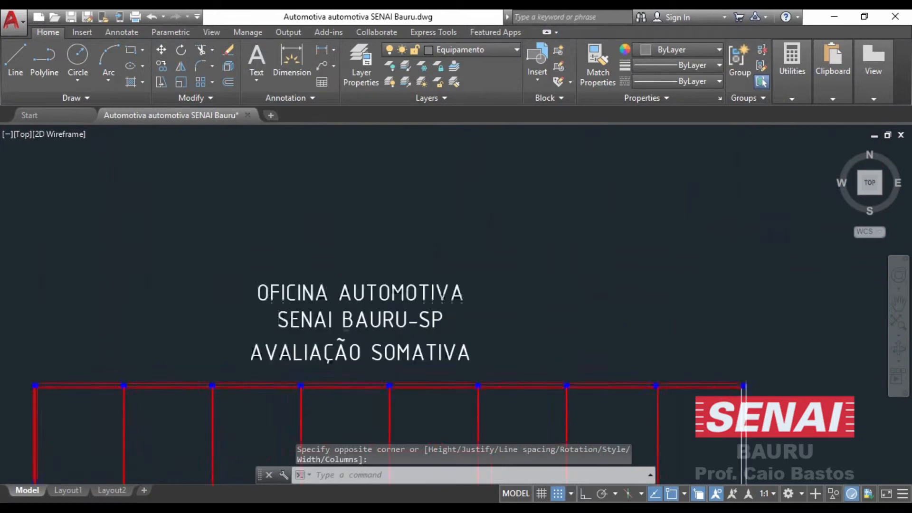
pyautogui.scroll(-3, 391, 285)
pyautogui.moveTo(302, 356); pyautogui.dragTo(345, 235, button='middle')
pyautogui.scroll(1, 345, 235)
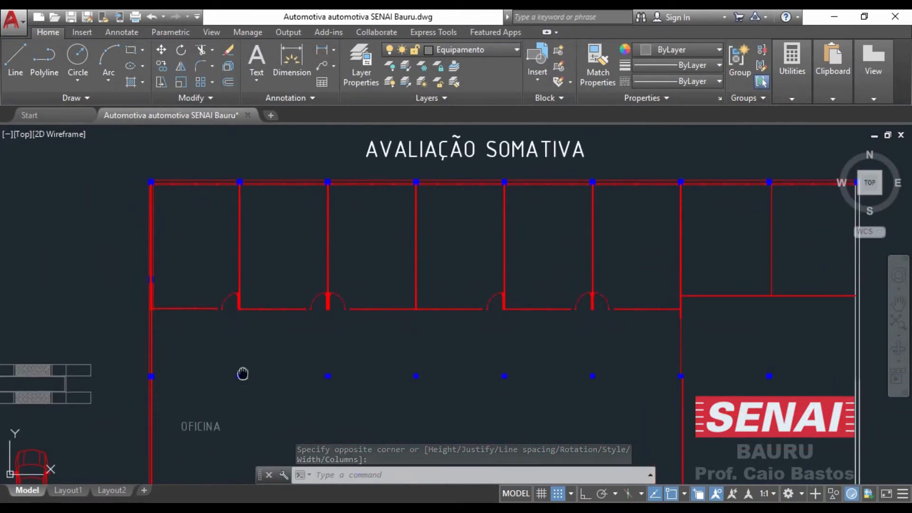
pyautogui.moveTo(242, 372); pyautogui.dragTo(282, 218, button='middle')
pyautogui.scroll(2, 244, 257)
pyautogui.scroll(2, 218, 297)
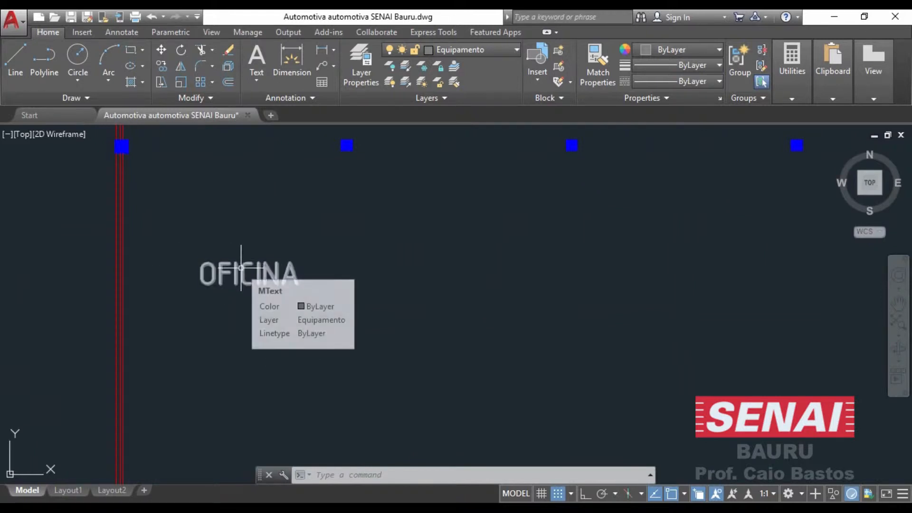
# Extend the OFICINA label with two more lines reading DE and AUTOS
pyautogui.doubleClick(241, 269)
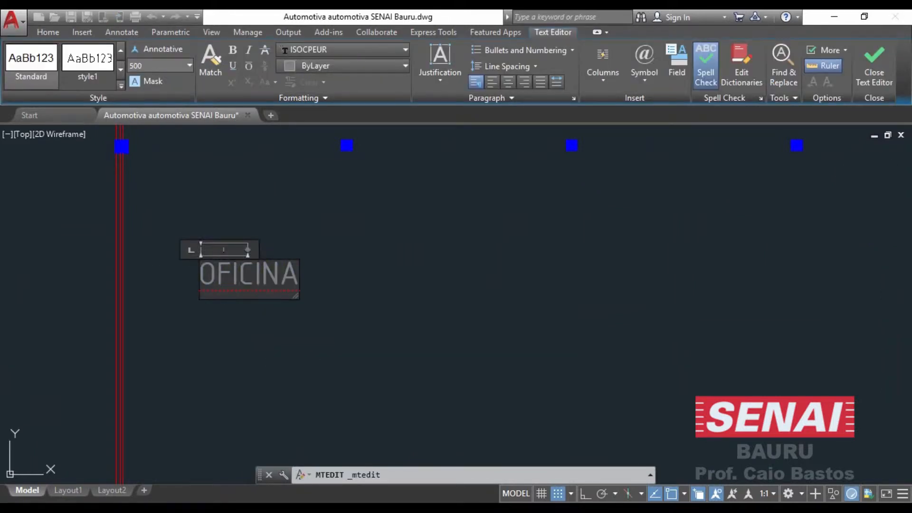
pyautogui.moveTo(199, 274); pyautogui.dragTo(298, 278)
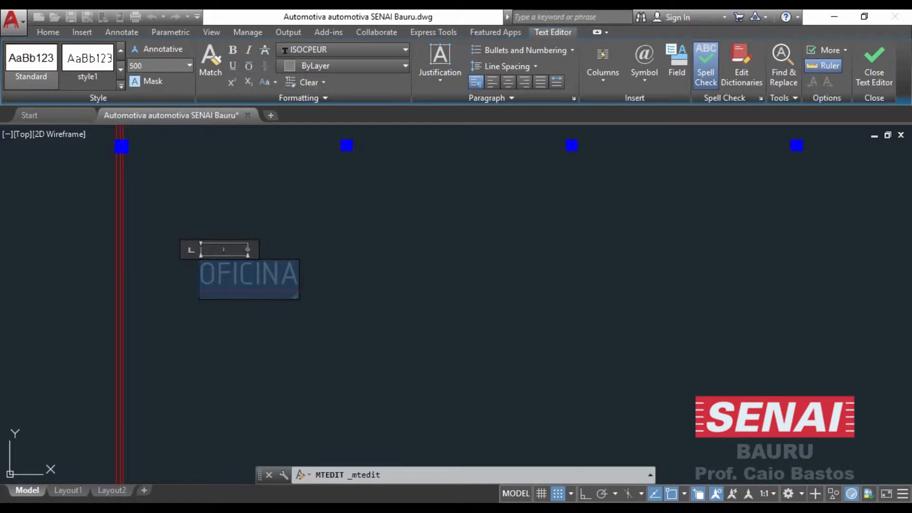
pyautogui.click(300, 276)
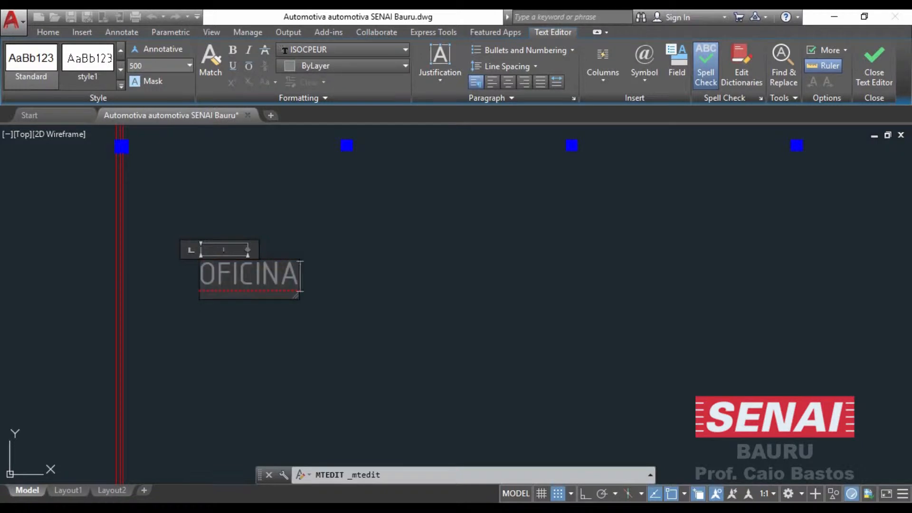
pyautogui.press('Return')
pyautogui.write('DE')
pyautogui.press('Return')
pyautogui.write('AIUTP')
pyautogui.press('BackSpace')
pyautogui.press('BackSpace')
pyautogui.press('BackSpace')
pyautogui.write('UTOS')
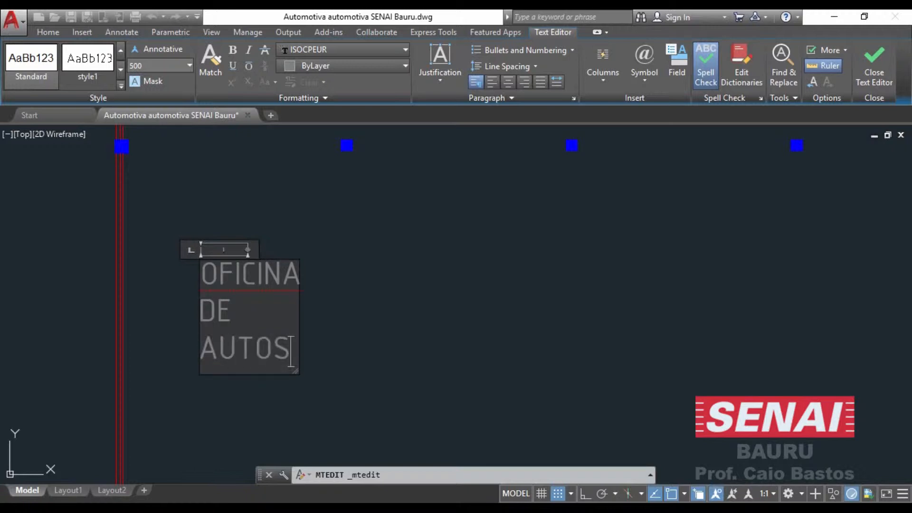
# Widen the multiline text frame so OFICINA DE AUTOS fits on a single line, and finish editing the label
pyautogui.moveTo(247, 249); pyautogui.dragTo(456, 249)
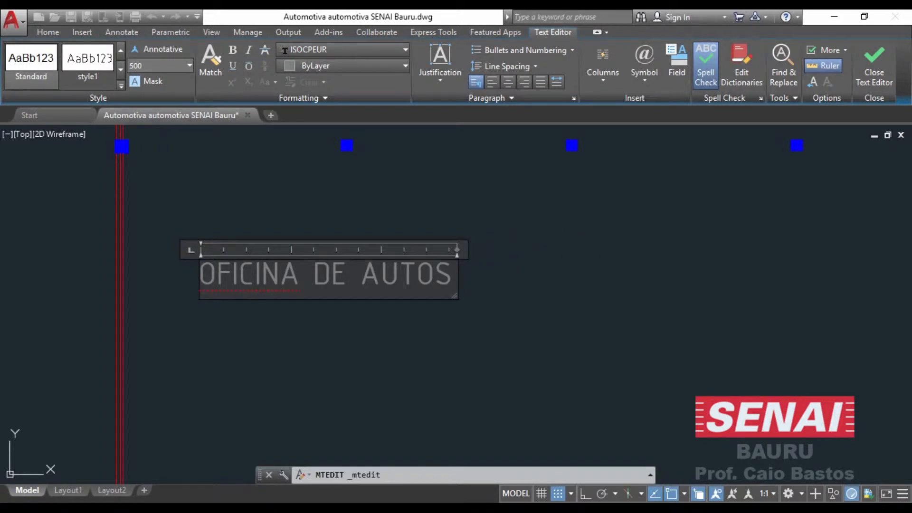
pyautogui.click(306, 315)
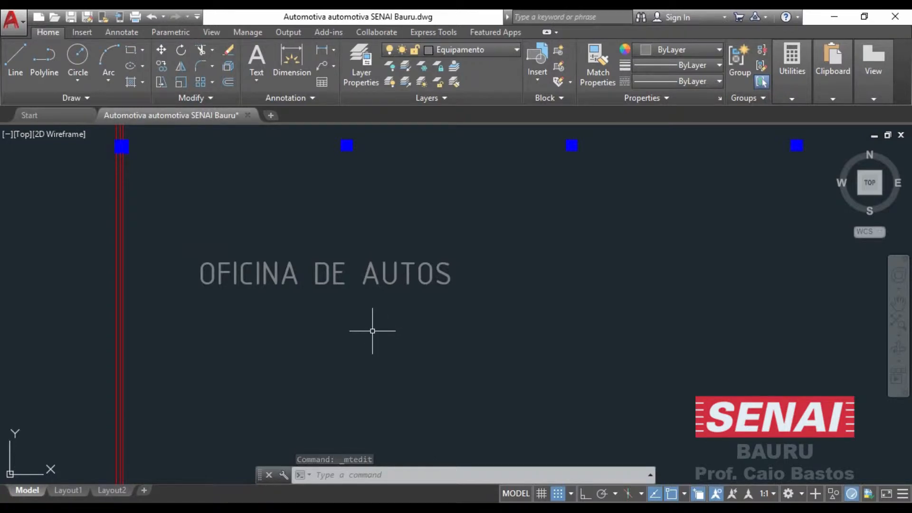
pyautogui.scroll(-2, 297, 285)
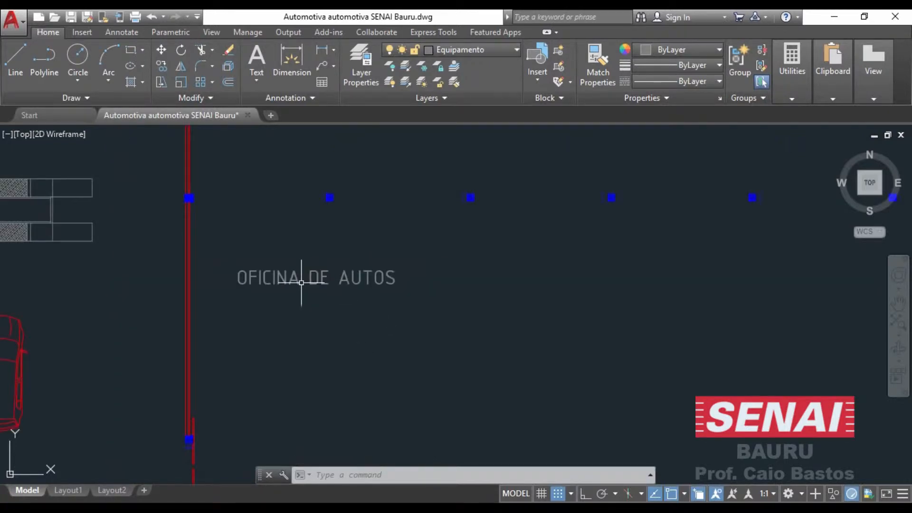
pyautogui.moveTo(91, 272)
pyautogui.mouseDown(button='middle')
pyautogui.moveTo(326, 248)
pyautogui.moveTo(416, 285)
pyautogui.mouseUp(button='middle')
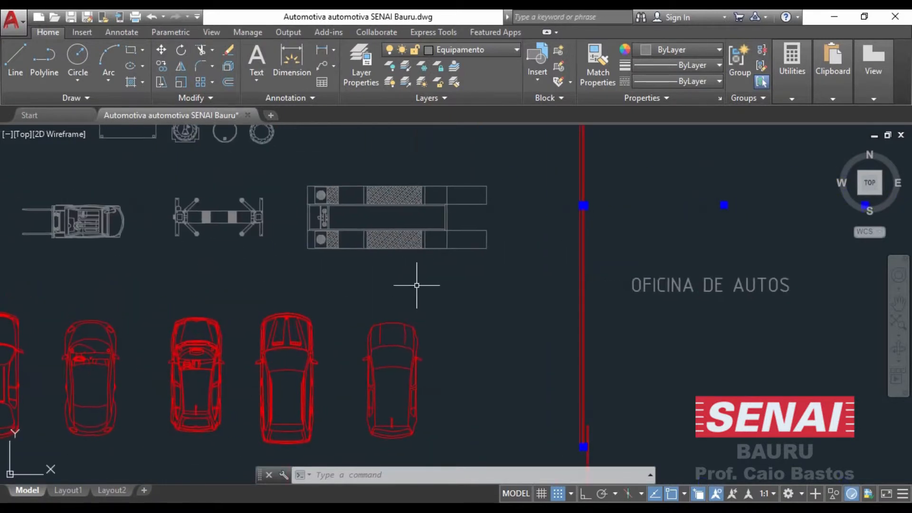
pyautogui.write('M')
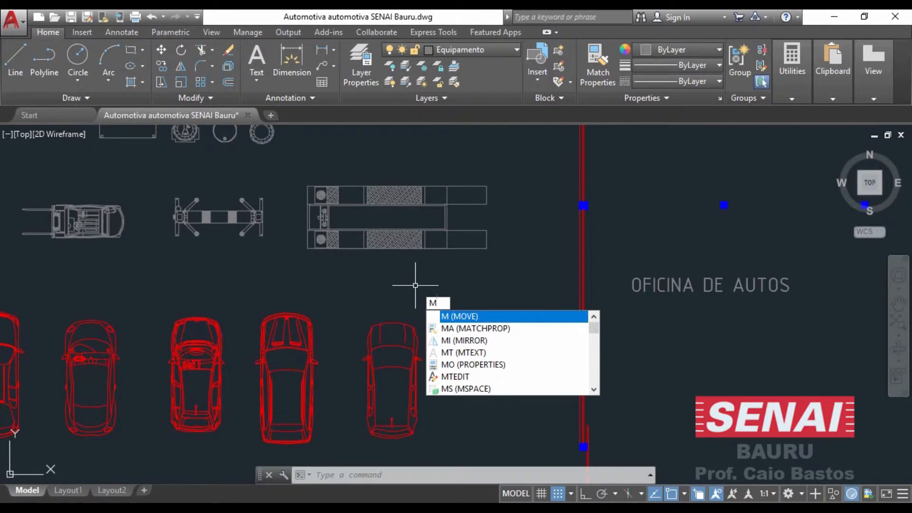
pyautogui.press('BackSpace')
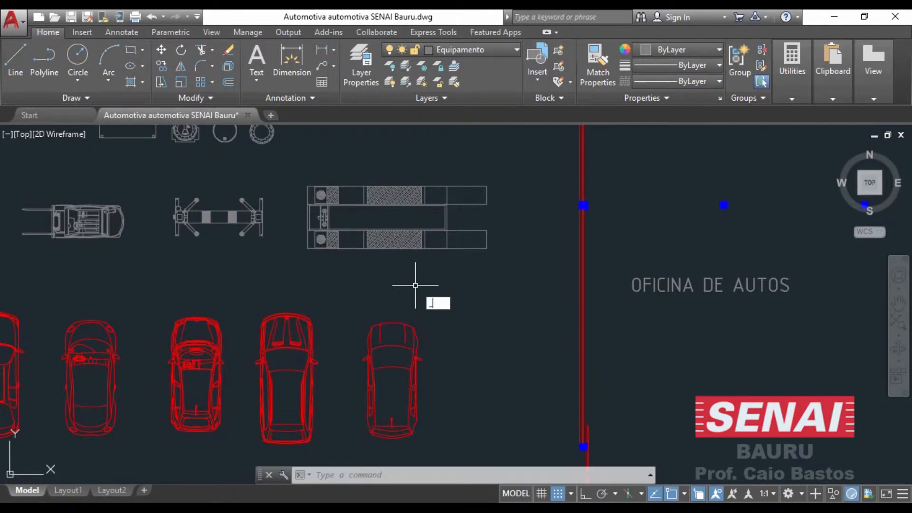
pyautogui.write('M')
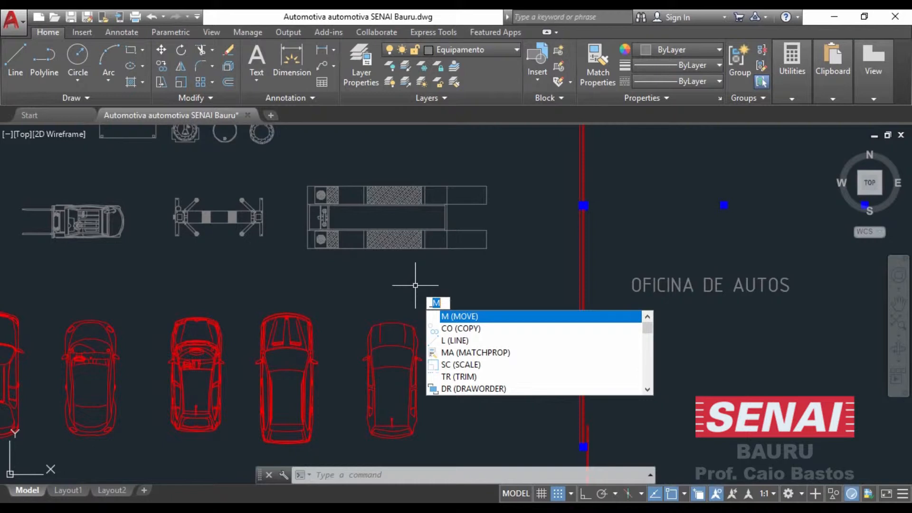
pyautogui.press('BackSpace')
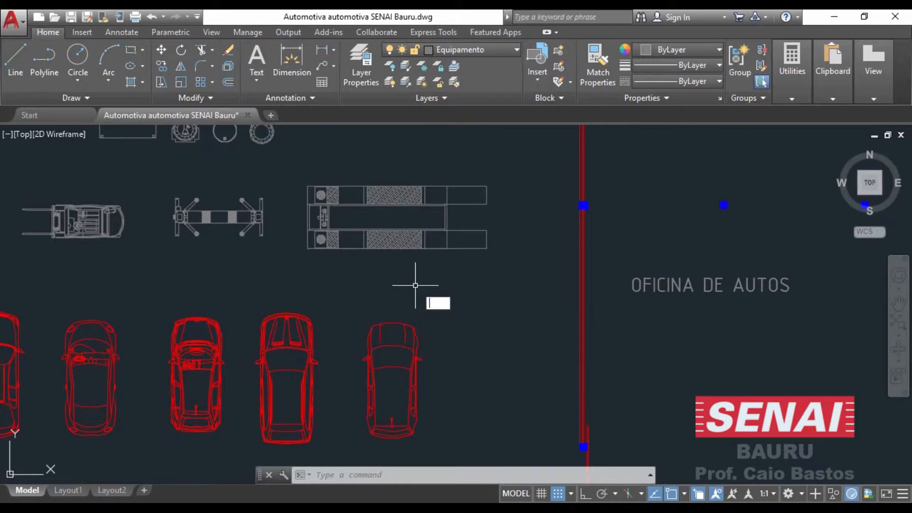
pyautogui.press('Escape')
pyautogui.press('Escape')
pyautogui.press('Escape')
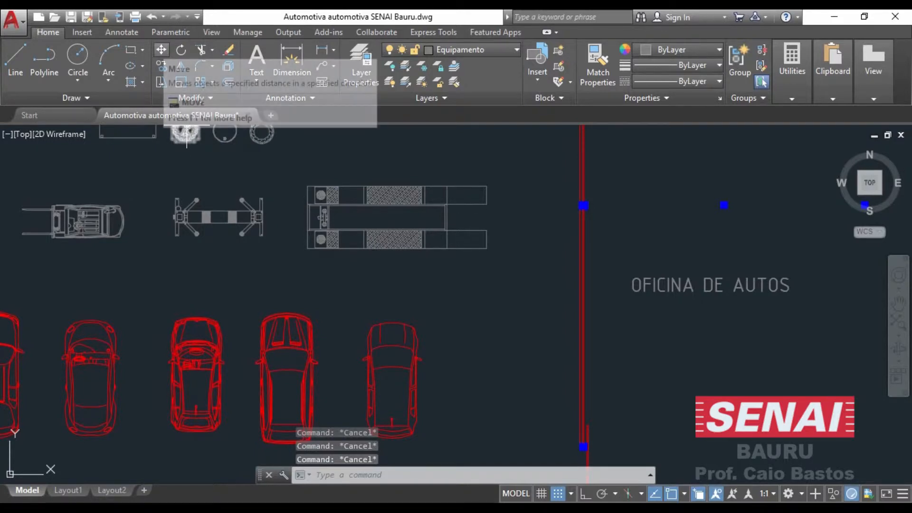
pyautogui.click(161, 49)
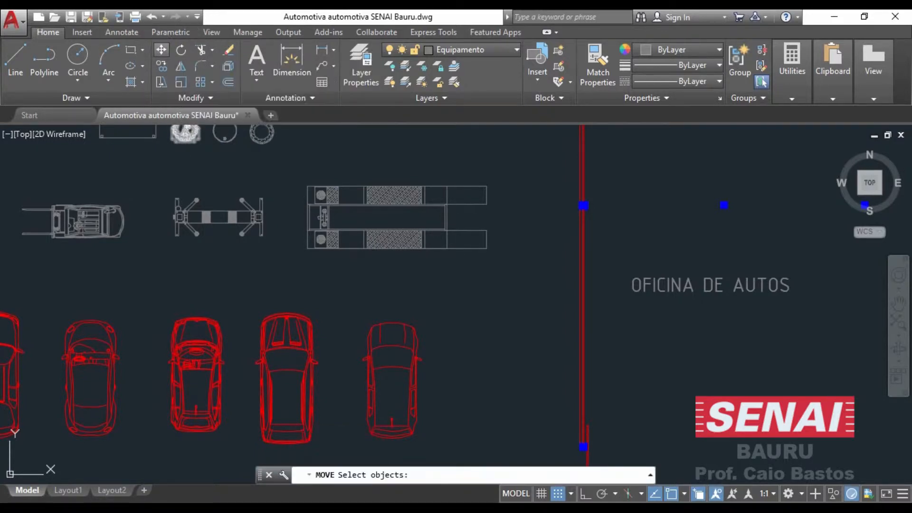
pyautogui.moveTo(155, 233); pyautogui.dragTo(236, 253, button='middle')
pyautogui.scroll(4, 175, 246)
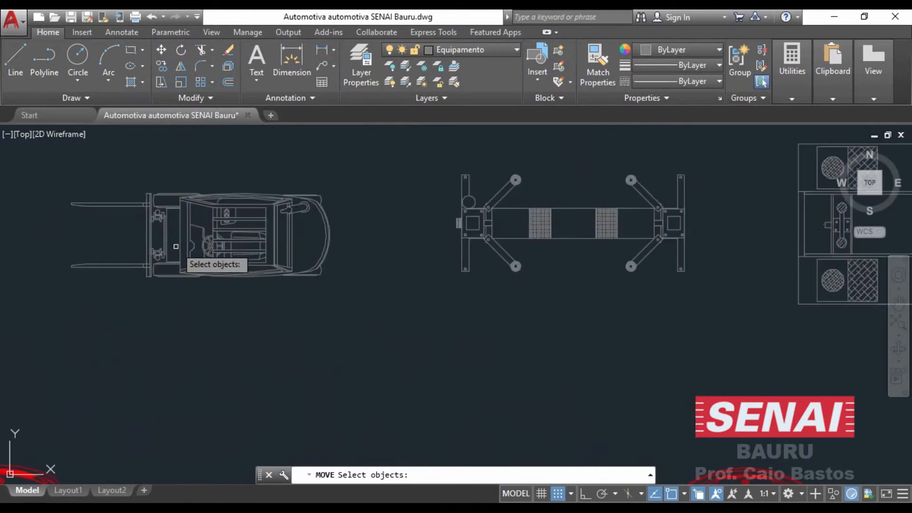
pyautogui.moveTo(494, 322); pyautogui.dragTo(305, 366, button='middle')
pyautogui.click(376, 360)
pyautogui.click(273, 230)
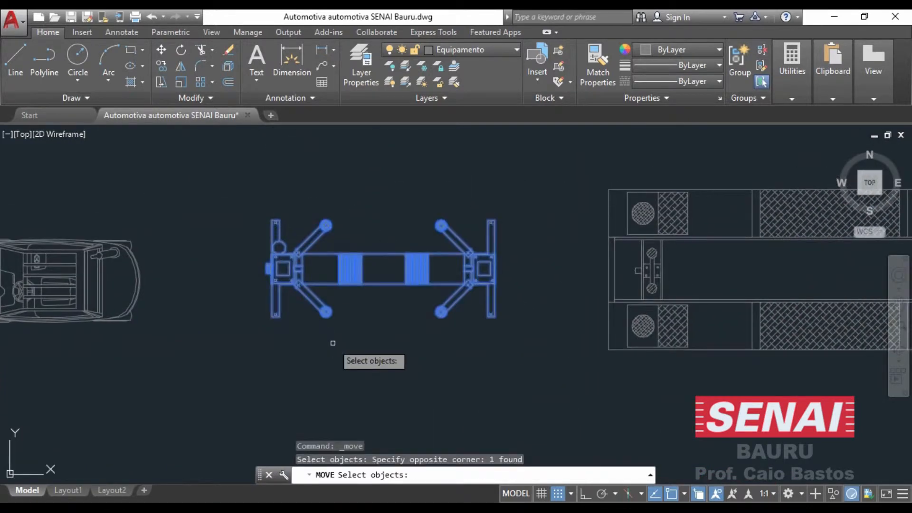
pyautogui.moveTo(415, 264); pyautogui.dragTo(311, 277, button='middle')
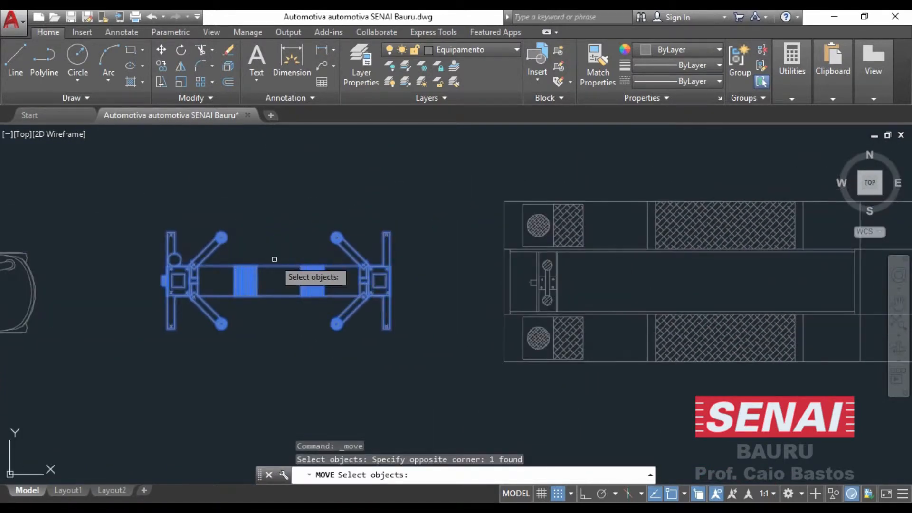
pyautogui.press('Escape')
pyautogui.click(124, 189)
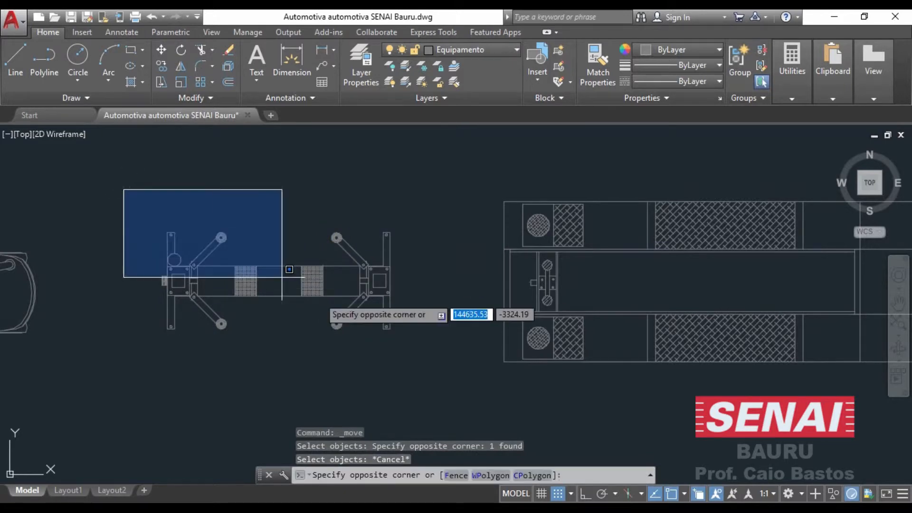
pyautogui.press('Escape')
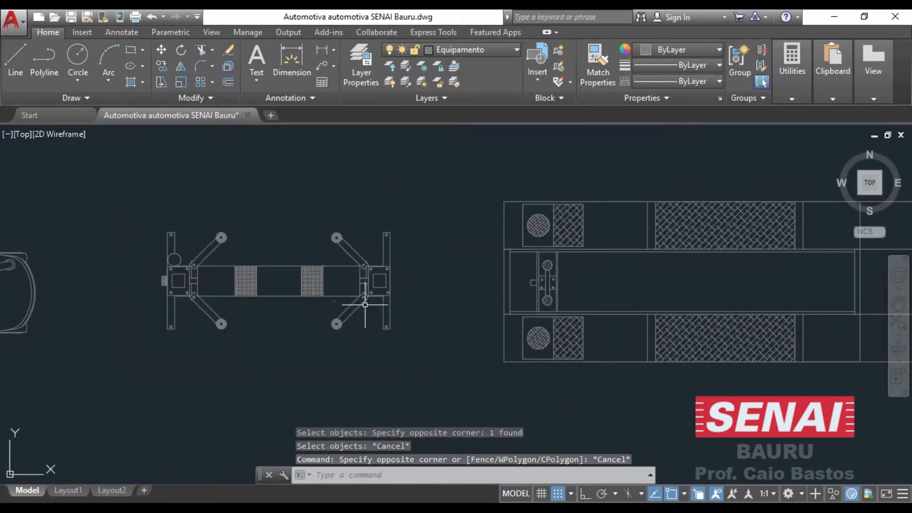
pyautogui.click(343, 296)
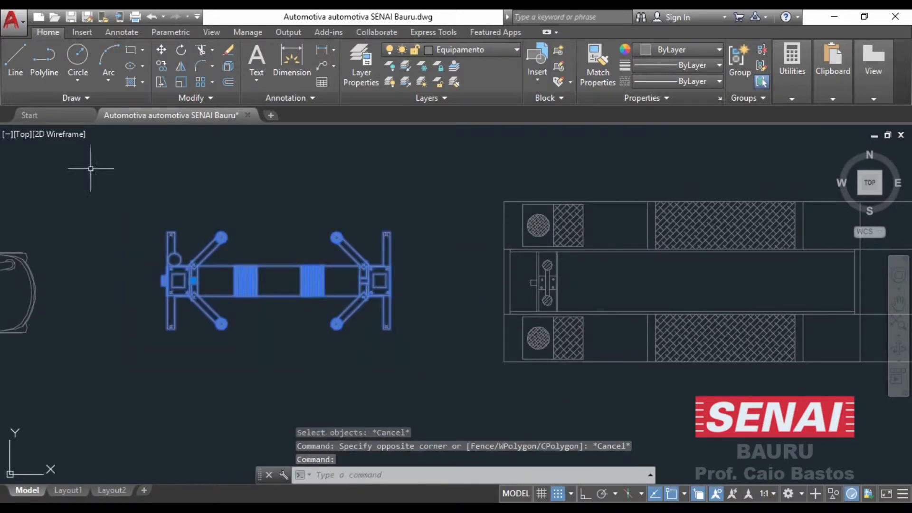
pyautogui.press('Escape')
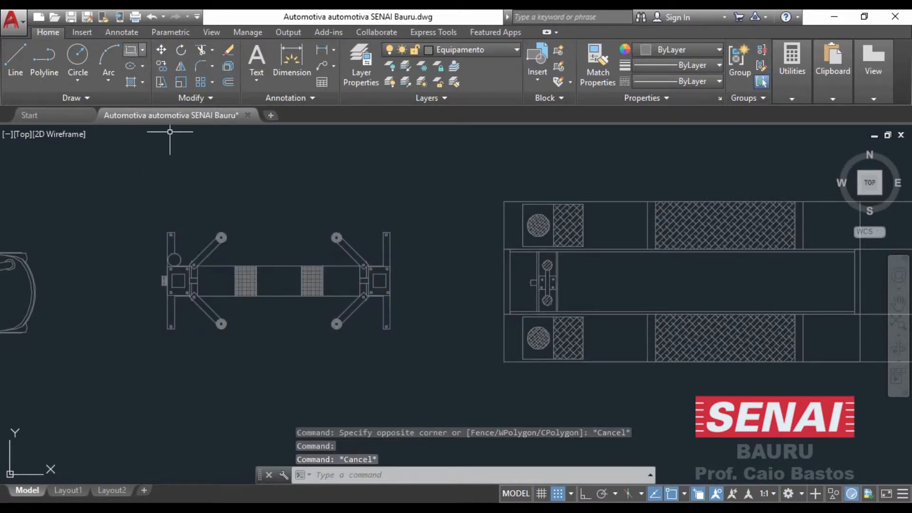
# Move the two-post car lift by its centre from the equipment blocks into the workshop, between the two lower rows of blue columns
pyautogui.click(161, 50)
pyautogui.click(286, 264)
pyautogui.press('Return')
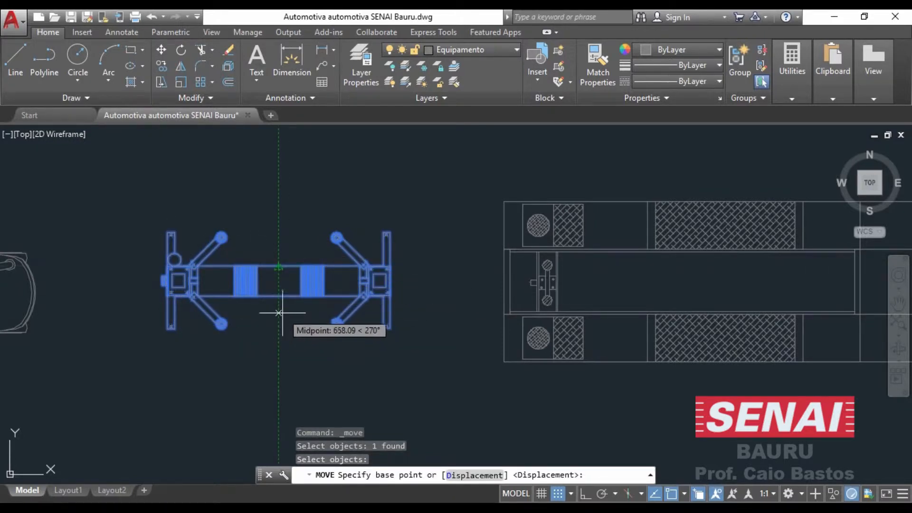
pyautogui.click(278, 280)
pyautogui.scroll(-3, 278, 280)
pyautogui.scroll(5, 315, 306)
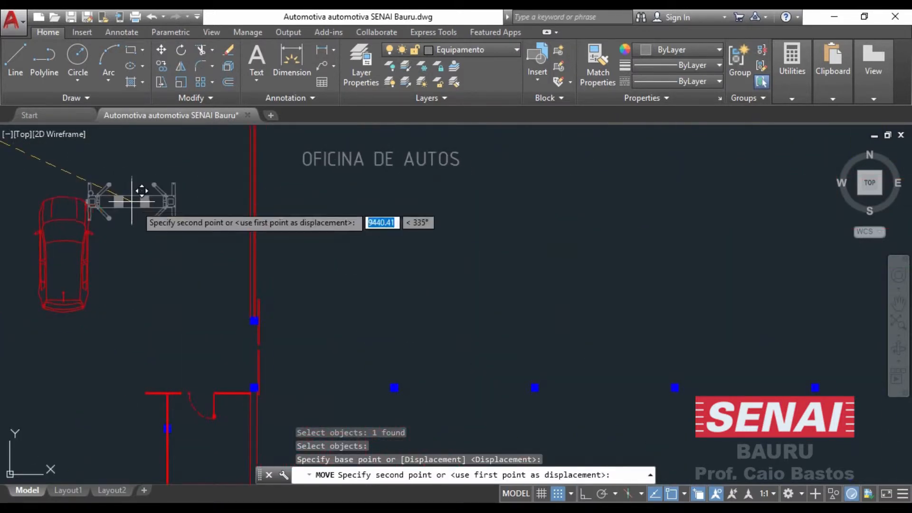
pyautogui.moveTo(341, 304); pyautogui.dragTo(252, 198, button='middle')
pyautogui.scroll(-2, 308, 350)
pyautogui.moveTo(303, 339); pyautogui.dragTo(261, 244, button='middle')
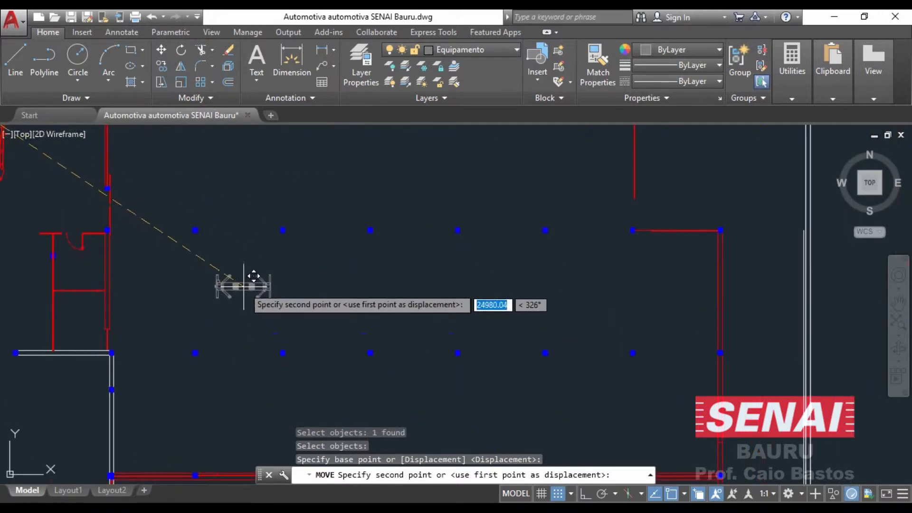
pyautogui.click(243, 272)
pyautogui.scroll(4, 218, 266)
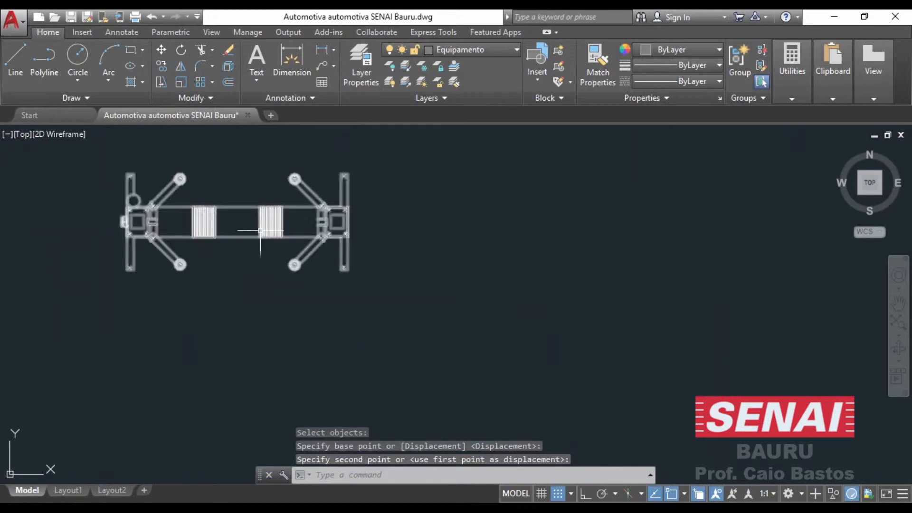
pyautogui.moveTo(218, 246)
pyautogui.mouseDown(button='middle')
pyautogui.moveTo(249, 277)
pyautogui.moveTo(211, 282)
pyautogui.moveTo(221, 280)
pyautogui.mouseUp(button='middle')
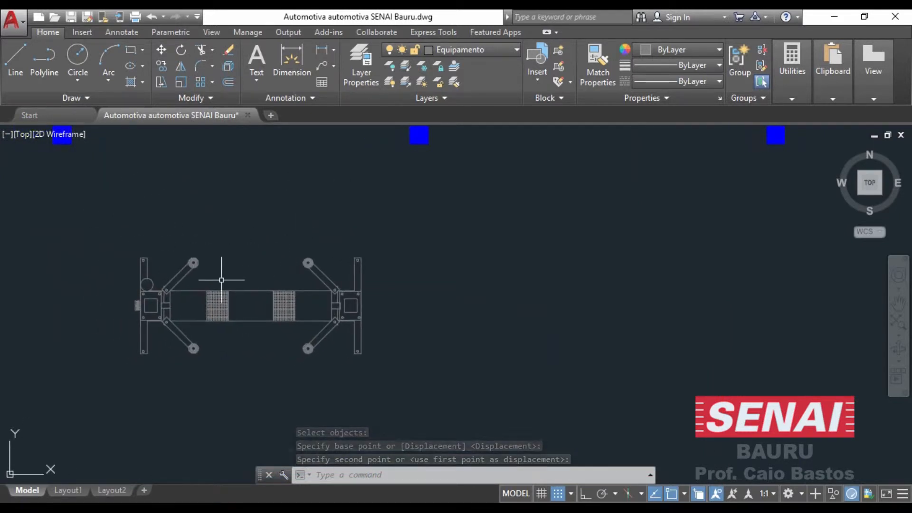
pyautogui.scroll(-4, 219, 260)
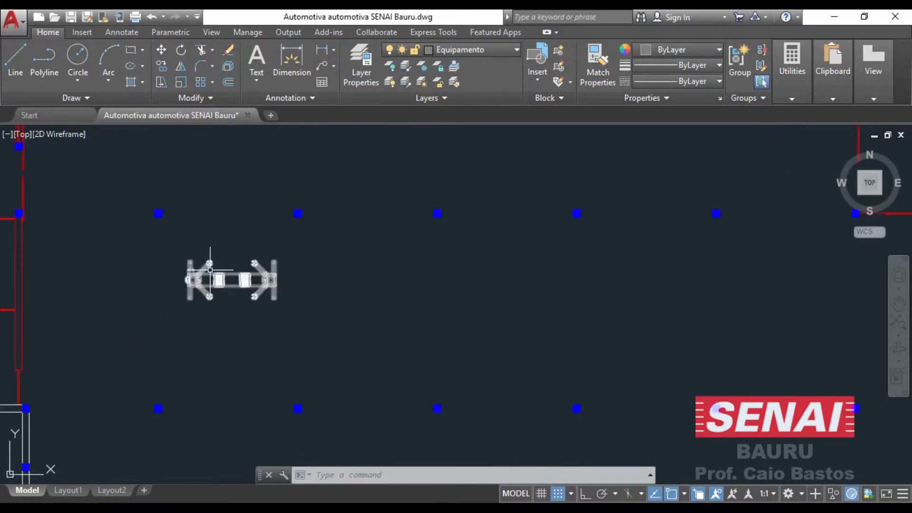
pyautogui.moveTo(211, 269); pyautogui.dragTo(422, 281, button='middle')
pyautogui.moveTo(168, 284); pyautogui.dragTo(510, 271, button='middle')
pyautogui.moveTo(201, 232); pyautogui.dragTo(159, 444, button='middle')
pyautogui.scroll(2, 249, 374)
pyautogui.moveTo(249, 373)
pyautogui.mouseDown(button='middle')
pyautogui.moveTo(189, 366)
pyautogui.moveTo(57, 429)
pyautogui.mouseUp(button='middle')
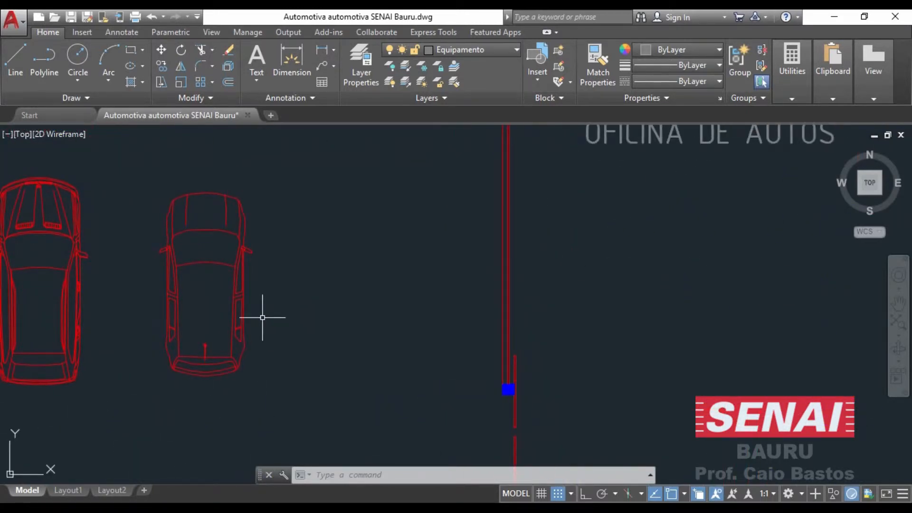
pyautogui.scroll(2, 195, 243)
pyautogui.moveTo(236, 311); pyautogui.dragTo(289, 294, button='middle')
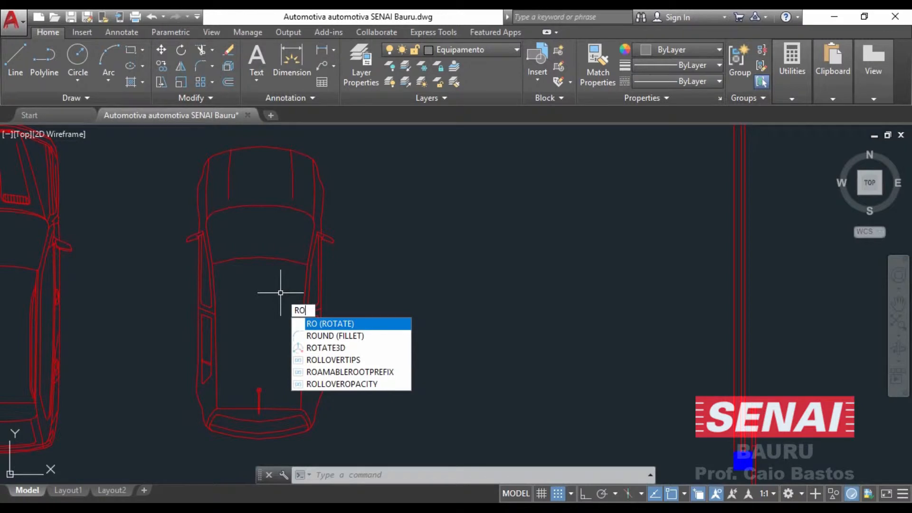
pyautogui.press('Down')
pyautogui.press('Up')
pyautogui.press('Escape')
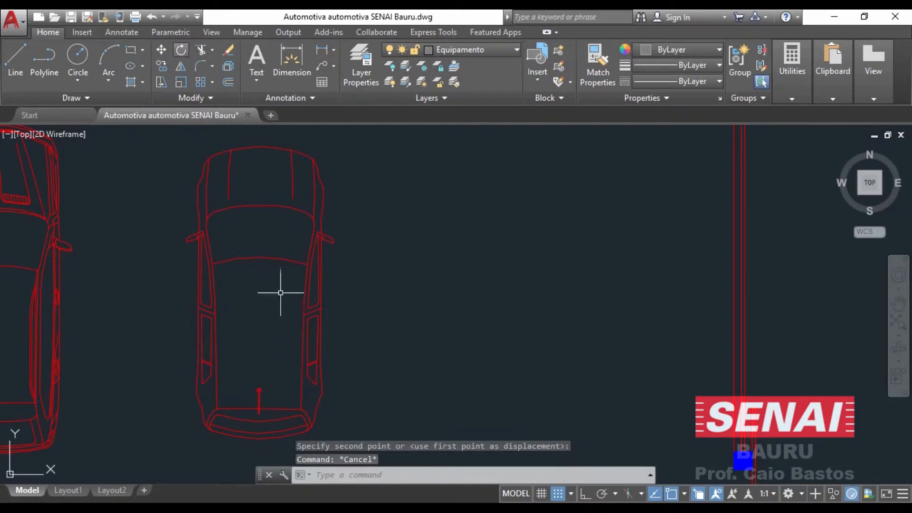
# Rotate the car block nearest the workshop wall by -45 degrees about a point near its centre
pyautogui.click(180, 49)
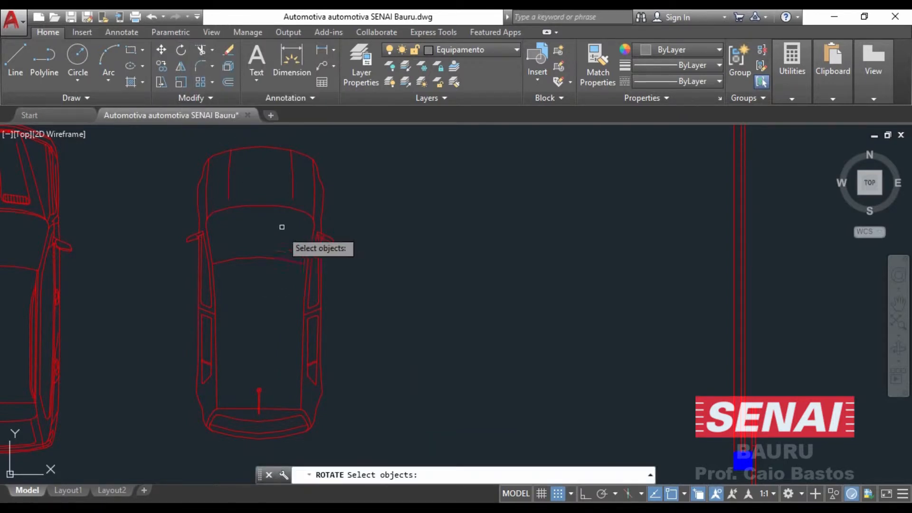
pyautogui.click(273, 207)
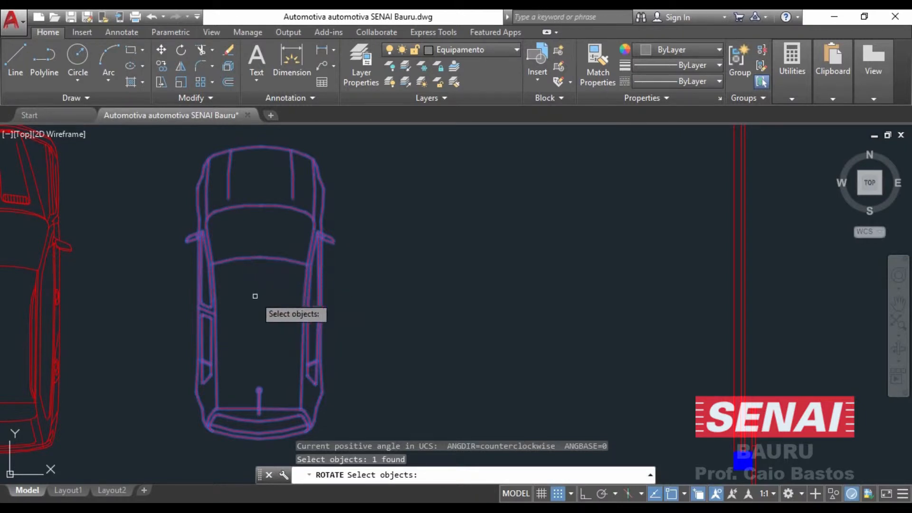
pyautogui.press('Return')
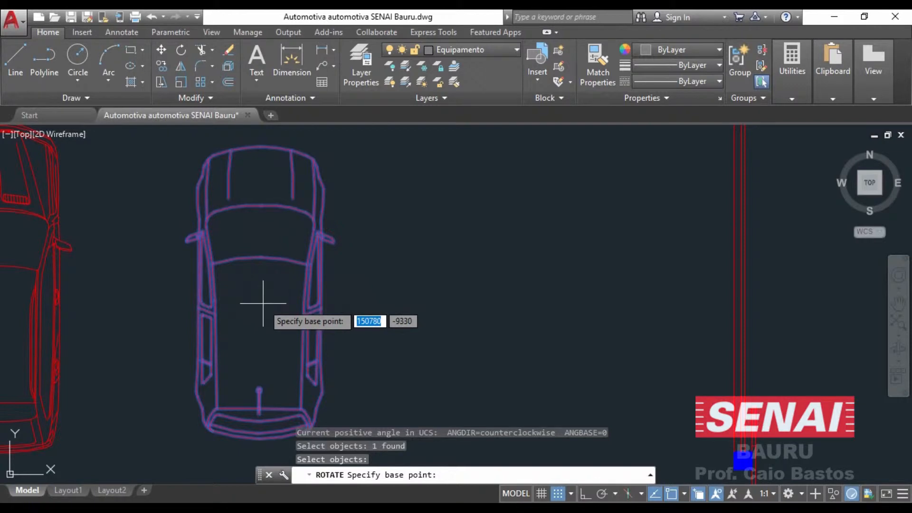
pyautogui.click(262, 303)
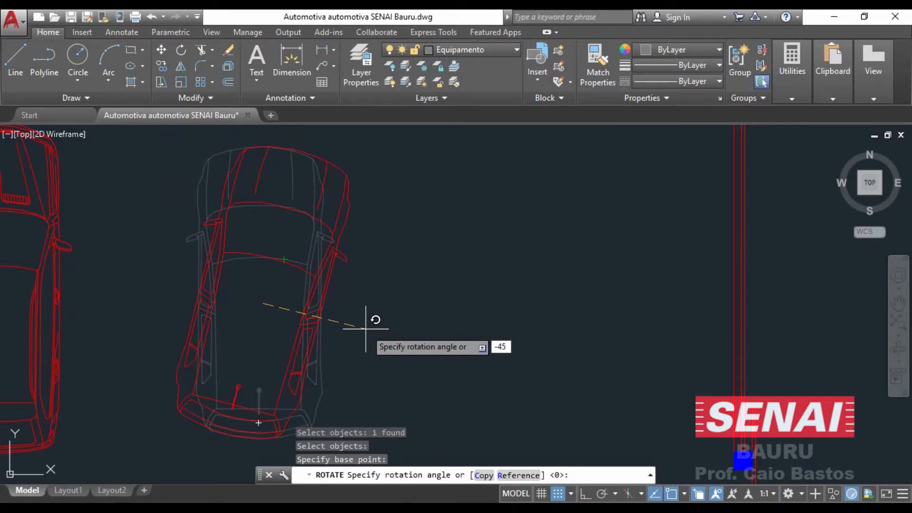
pyautogui.press('Return')
pyautogui.moveTo(212, 277); pyautogui.dragTo(594, 277, button='middle')
pyautogui.moveTo(173, 309); pyautogui.dragTo(451, 309, button='middle')
pyautogui.moveTo(204, 301); pyautogui.dragTo(347, 305, button='middle')
pyautogui.moveTo(187, 287); pyautogui.dragTo(376, 301, button='middle')
pyautogui.write('M')
pyautogui.press('Return')
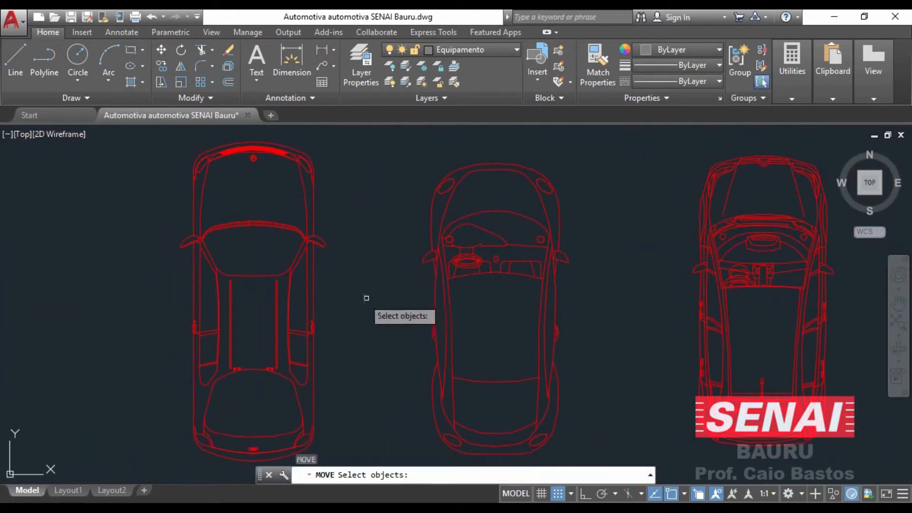
pyautogui.click(277, 275)
pyautogui.press('Escape')
pyautogui.press('Escape')
# Rotate the car block at the far end of the row from the workshop by 45 degrees about its centre
pyautogui.write('RO')
pyautogui.press('Return')
pyautogui.click(265, 271)
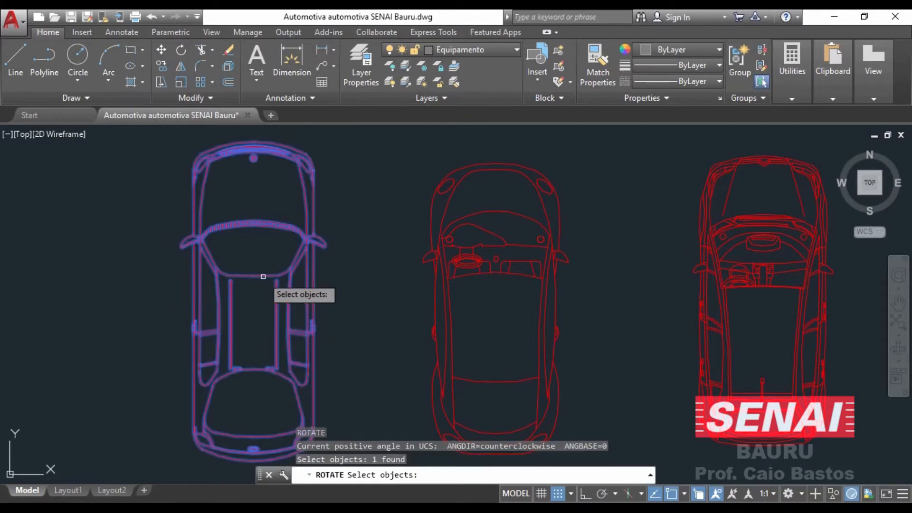
pyautogui.press('Return')
pyautogui.click(256, 304)
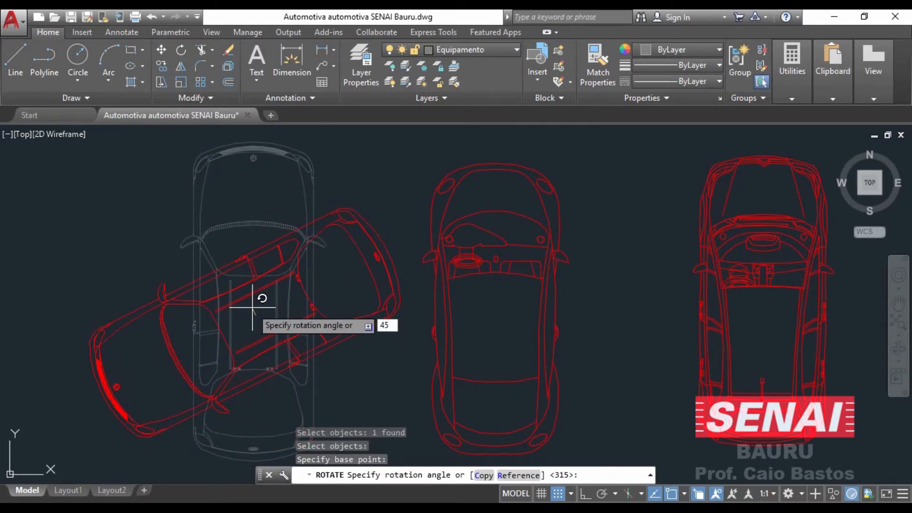
pyautogui.press('Return')
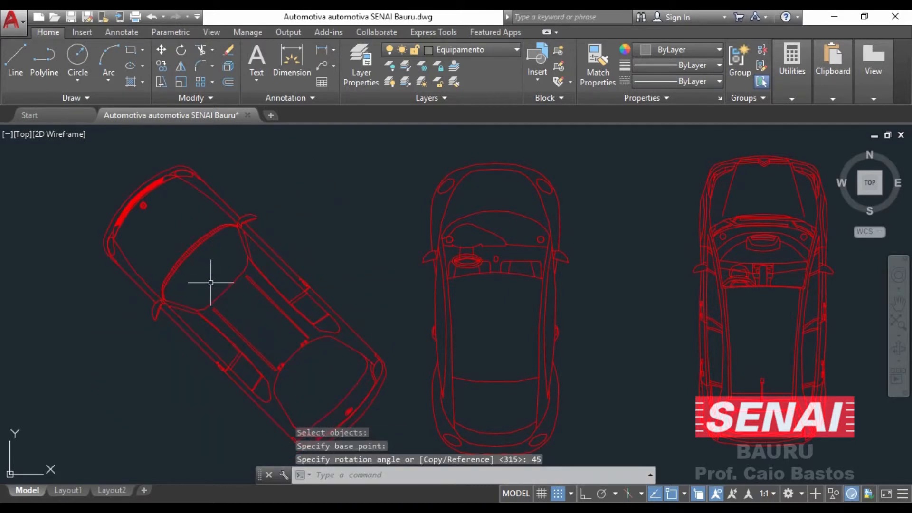
pyautogui.scroll(-3, 221, 289)
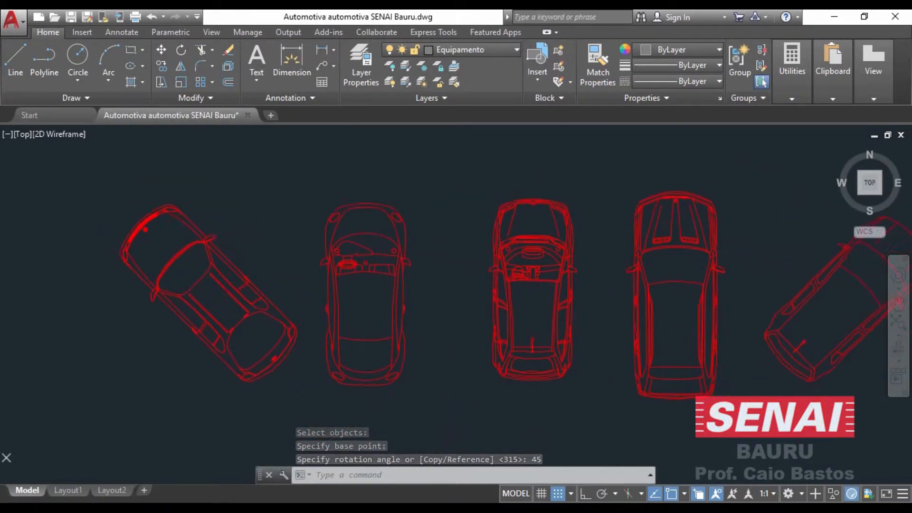
# Rotate the middle car block of the row by 135 degrees about a point near its centre
pyautogui.moveTo(209, 295); pyautogui.dragTo(95, 284, button='middle')
pyautogui.moveTo(461, 304)
pyautogui.mouseDown(button='middle')
pyautogui.moveTo(317, 298)
pyautogui.moveTo(405, 286)
pyautogui.mouseUp(button='middle')
pyautogui.scroll(2, 405, 286)
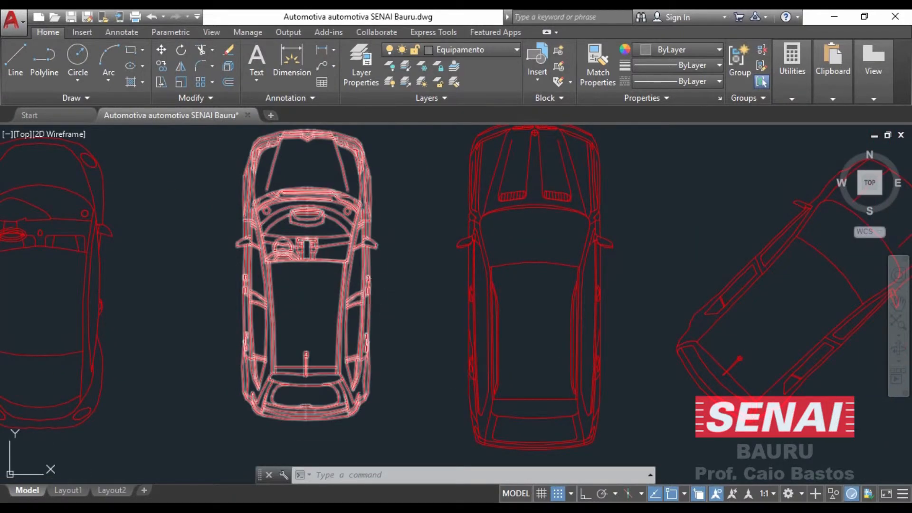
pyautogui.press('Return')
pyautogui.click(305, 252)
pyautogui.click(288, 235)
pyautogui.press('Return')
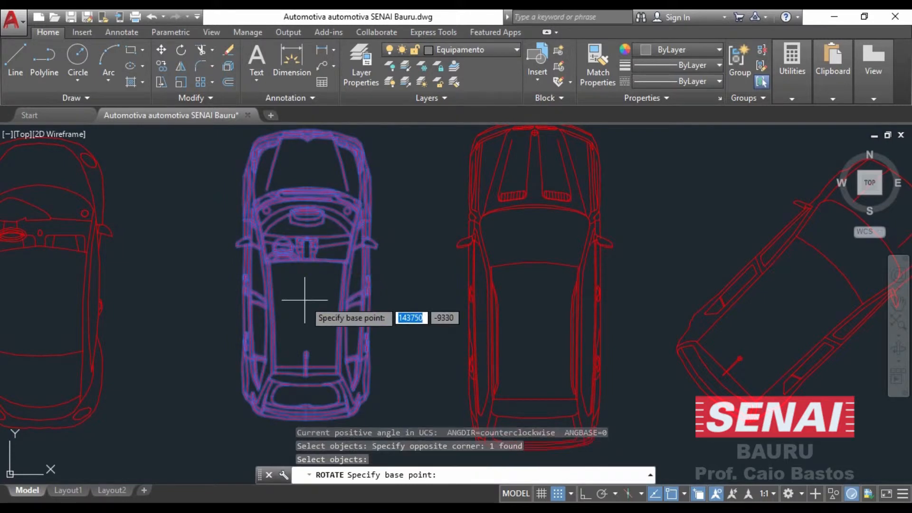
pyautogui.click(303, 297)
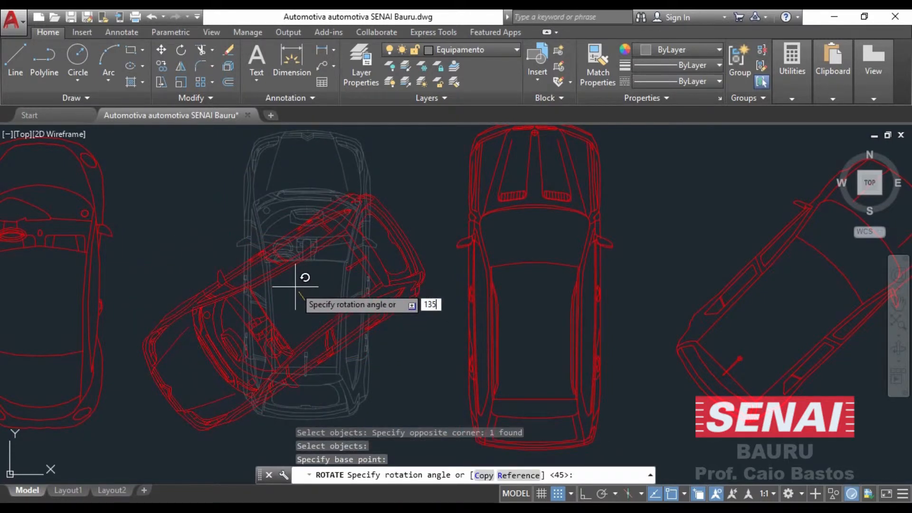
pyautogui.press('Return')
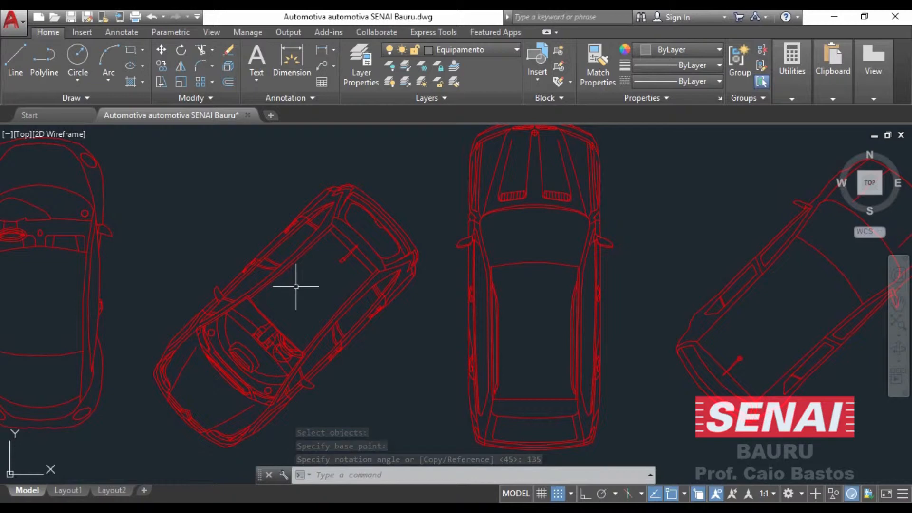
# Move the upright car between the two tilted ones into the workshop, beside the two-post lift between the two lower column rows
pyautogui.click(240, 233)
pyautogui.scroll(-2, 231, 239)
pyautogui.click(214, 256)
pyautogui.moveTo(201, 242); pyautogui.dragTo(390, 249, button='middle')
pyautogui.moveTo(389, 300); pyautogui.dragTo(302, 265, button='middle')
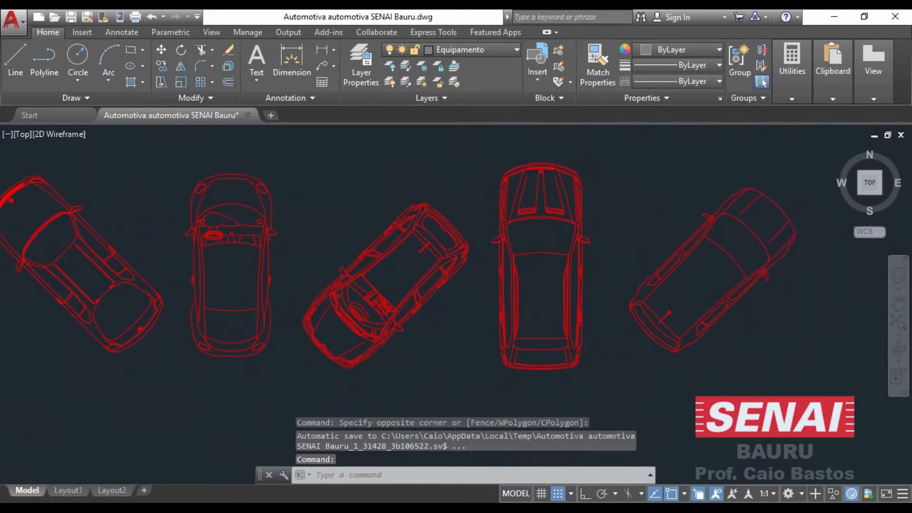
pyautogui.press('Return')
pyautogui.click(302, 265)
pyautogui.click(204, 204)
pyautogui.press('Return')
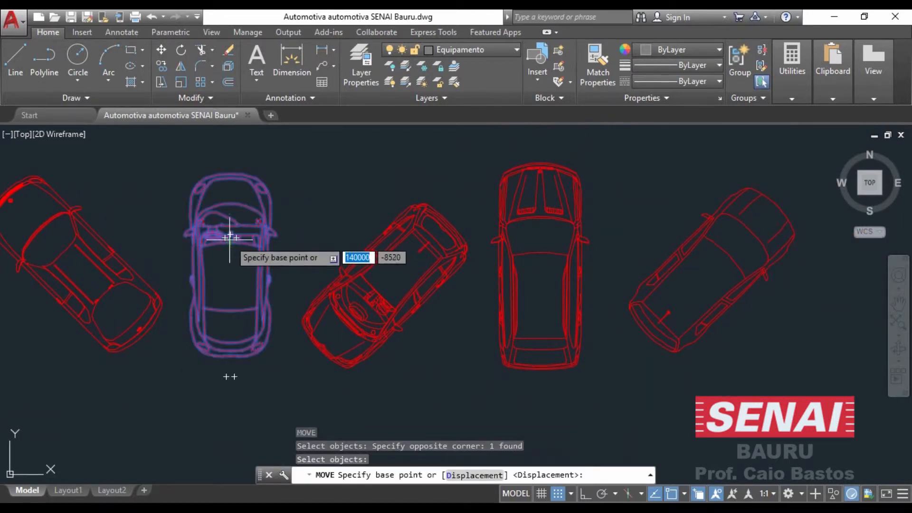
pyautogui.click(230, 238)
pyautogui.scroll(-2, 386, 307)
pyautogui.scroll(-2, 386, 308)
pyautogui.moveTo(394, 302); pyautogui.dragTo(218, 299, button='middle')
pyautogui.moveTo(411, 274); pyautogui.dragTo(341, 301, button='middle')
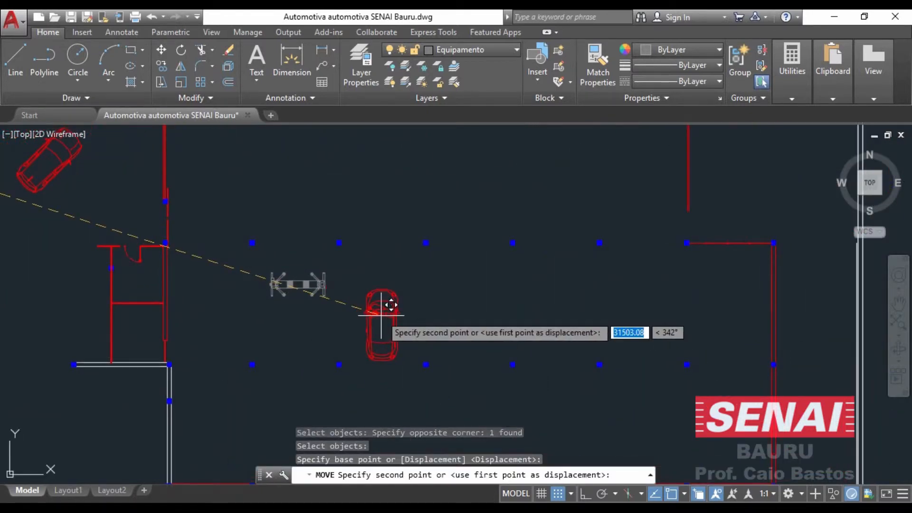
pyautogui.click(384, 290)
# With Ortho on, draw a horizontal line about 3680 long in the workshop, above the car and its nearest column row
pyautogui.scroll(2, 375, 280)
pyautogui.moveTo(366, 271)
pyautogui.mouseDown(button='middle')
pyautogui.moveTo(362, 295)
pyautogui.moveTo(358, 283)
pyautogui.mouseUp(button='middle')
pyautogui.scroll(-2, 357, 284)
pyautogui.moveTo(301, 205); pyautogui.dragTo(290, 248, button='middle')
pyautogui.scroll(2, 336, 285)
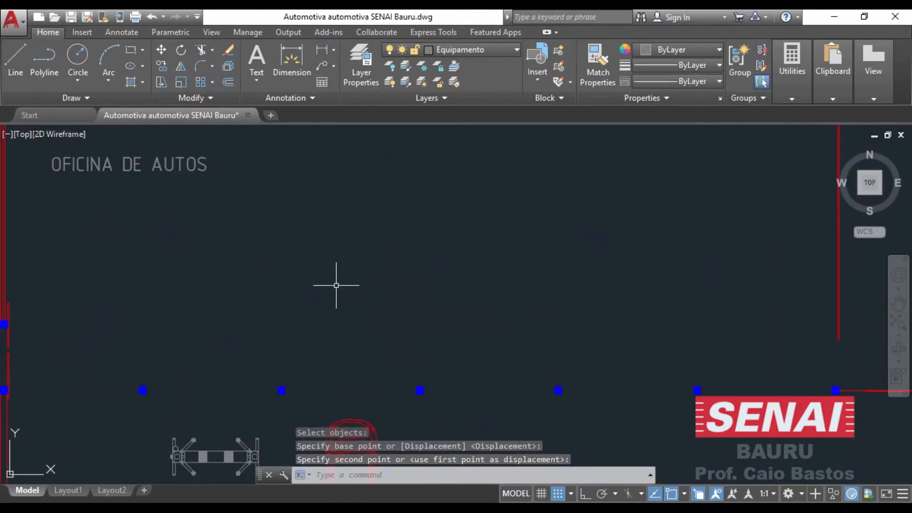
pyautogui.moveTo(336, 285); pyautogui.dragTo(302, 238, button='middle')
pyautogui.write('l')
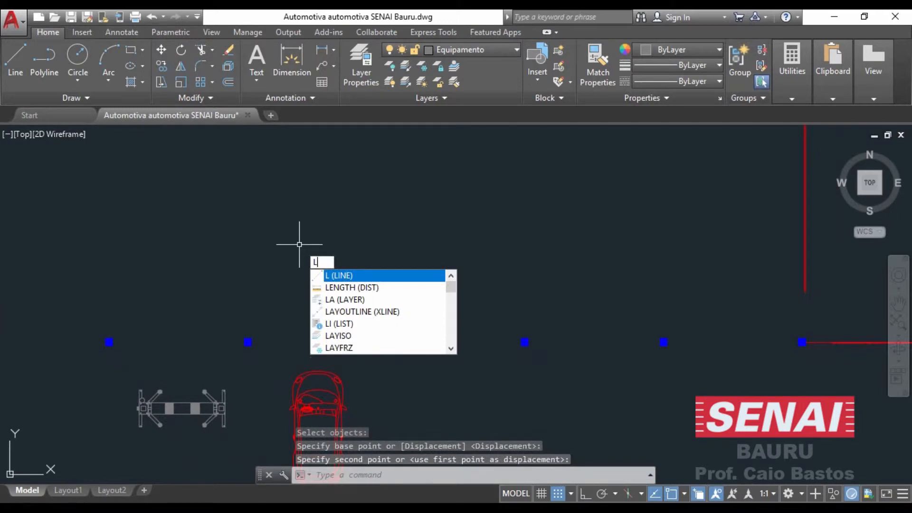
pyautogui.press('Return')
pyautogui.click(271, 265)
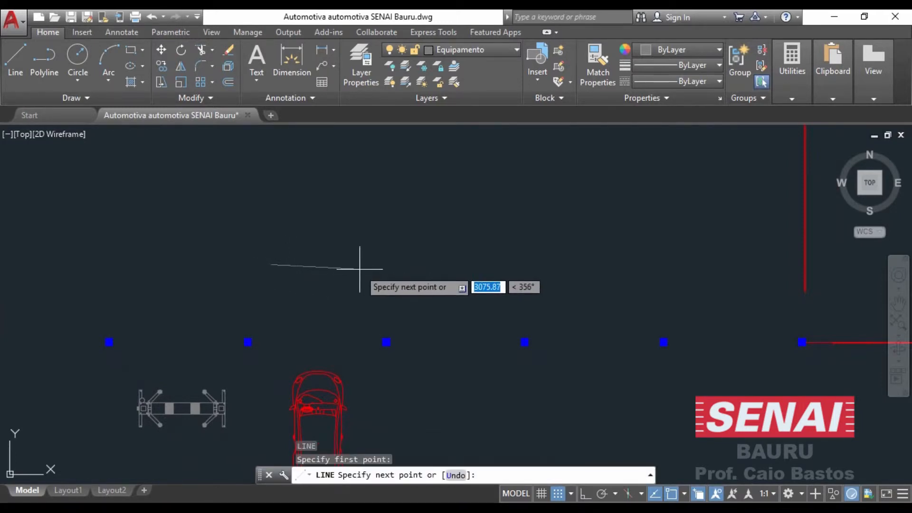
pyautogui.press('F8')
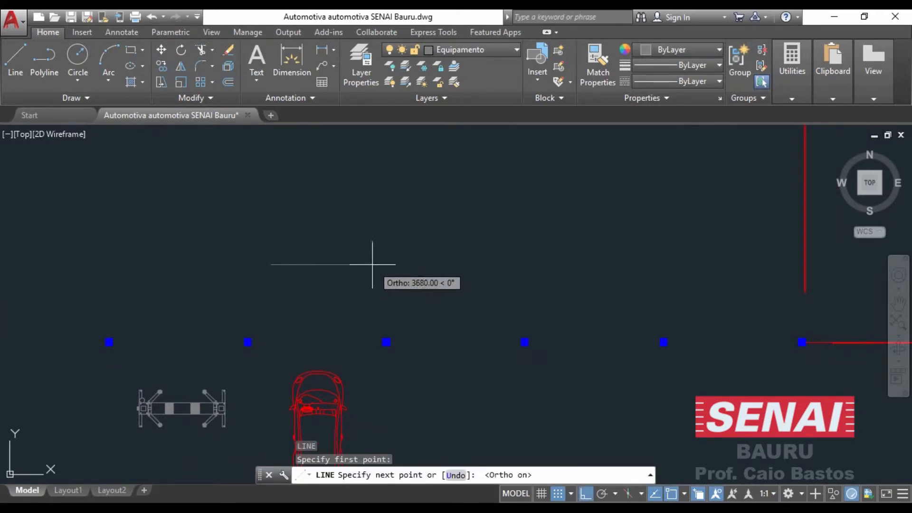
pyautogui.click(371, 265)
pyautogui.press('Escape')
pyautogui.moveTo(331, 269)
pyautogui.mouseDown(button='middle')
pyautogui.moveTo(332, 281)
pyautogui.moveTo(305, 240)
pyautogui.moveTo(283, 259)
pyautogui.mouseUp(button='middle')
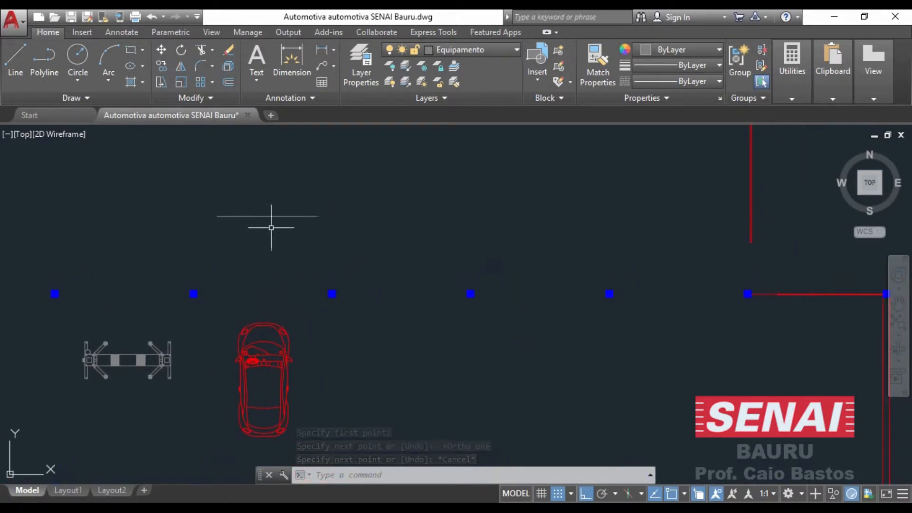
# Mirror the workshop car about the horizontal line using its endpoints, keeping the source object
pyautogui.scroll(2, 271, 239)
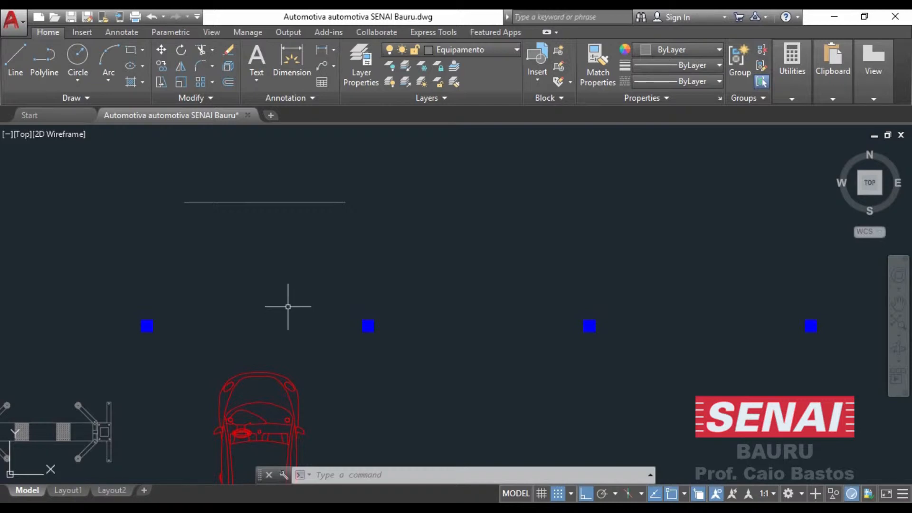
pyautogui.press('Escape')
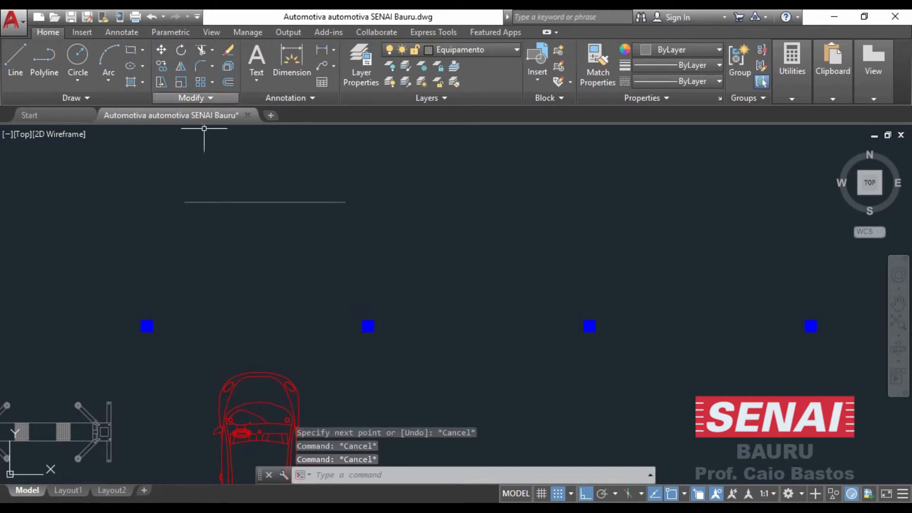
pyautogui.click(180, 65)
pyautogui.click(250, 374)
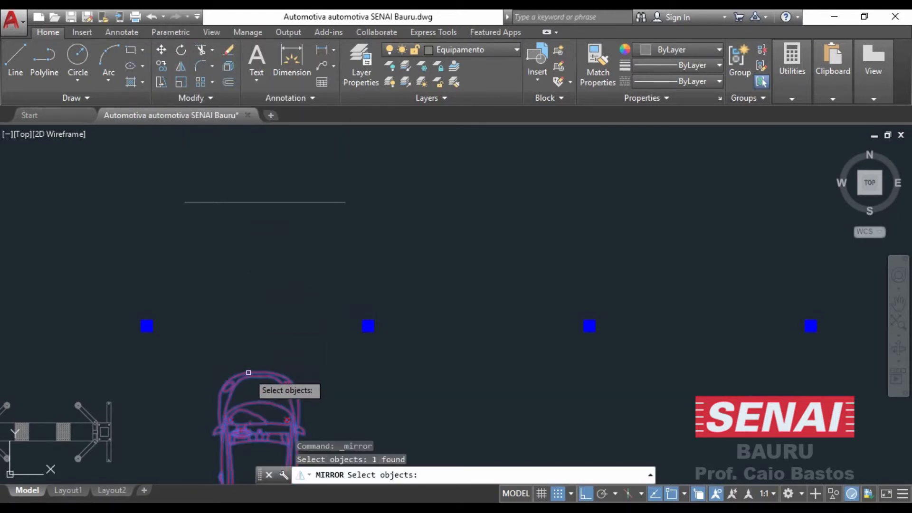
pyautogui.scroll(-2, 248, 339)
pyautogui.press('Return')
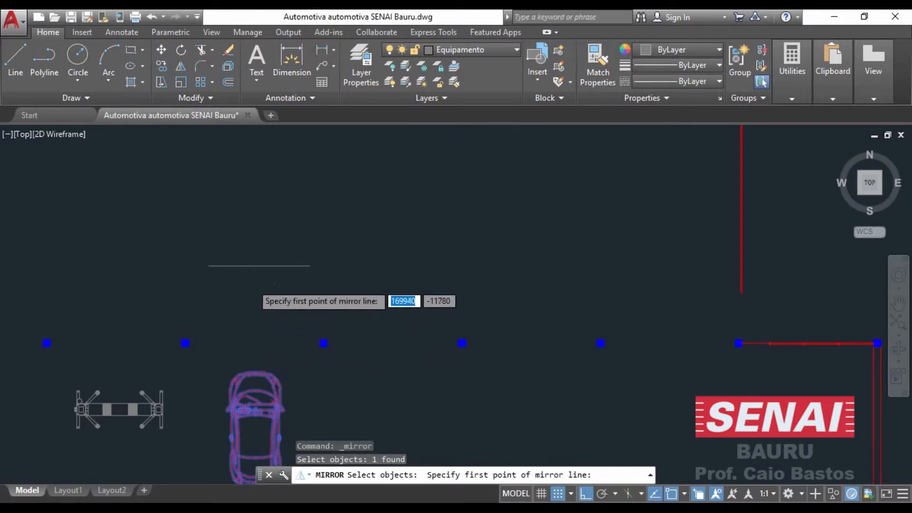
pyautogui.scroll(2, 253, 282)
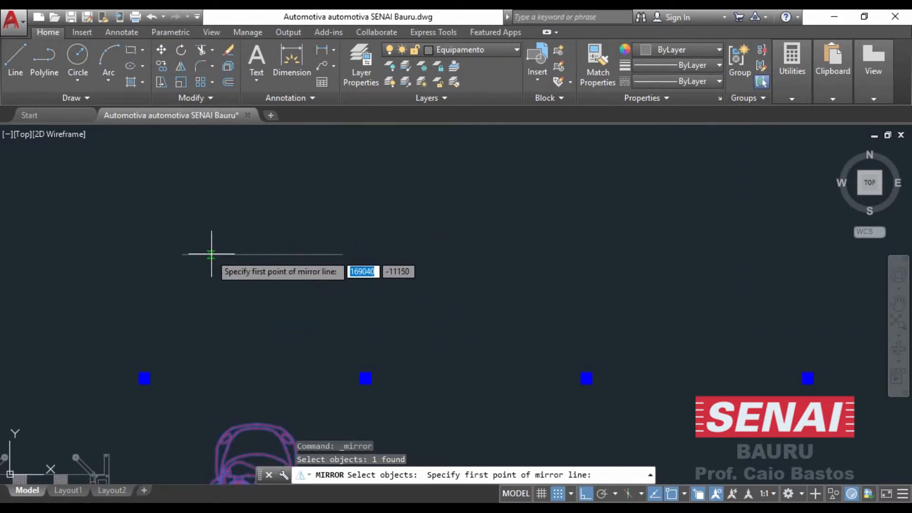
pyautogui.click(182, 255)
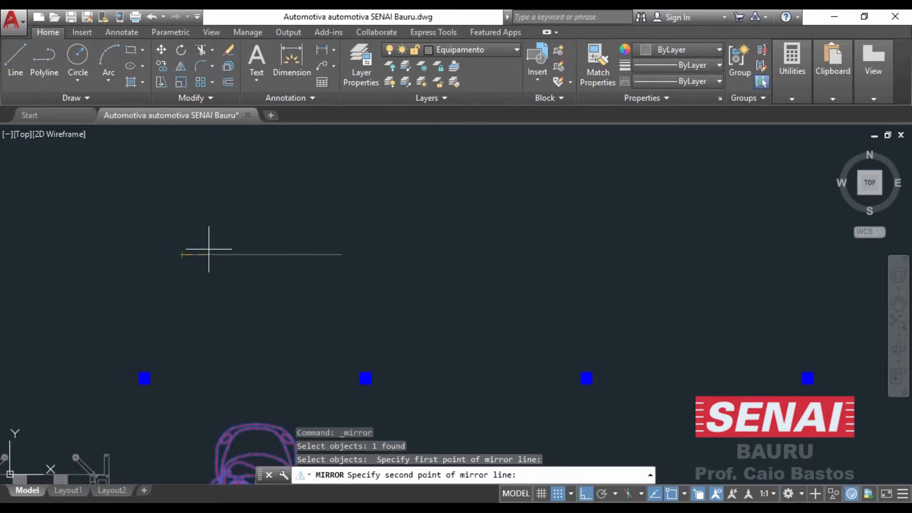
pyautogui.click(337, 254)
pyautogui.scroll(-2, 337, 254)
pyautogui.moveTo(358, 204); pyautogui.dragTo(283, 273, button='middle')
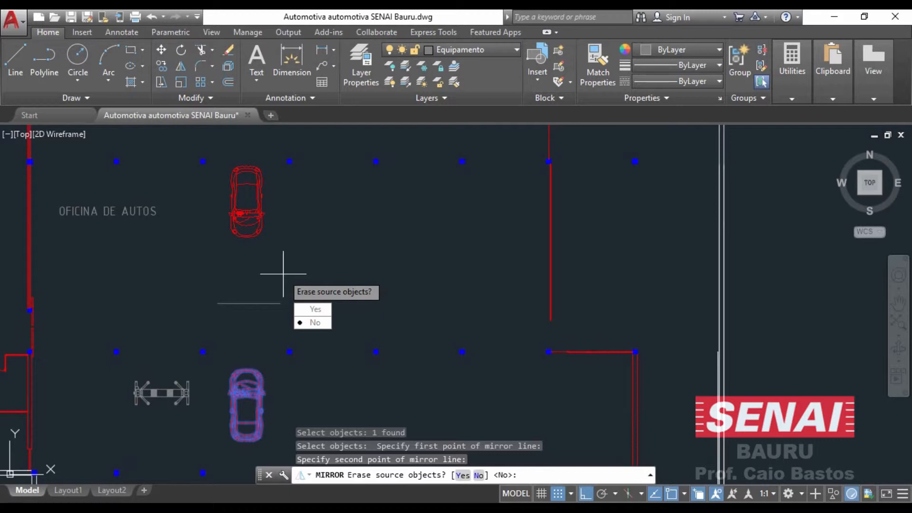
pyautogui.press('Down')
pyautogui.press('Return')
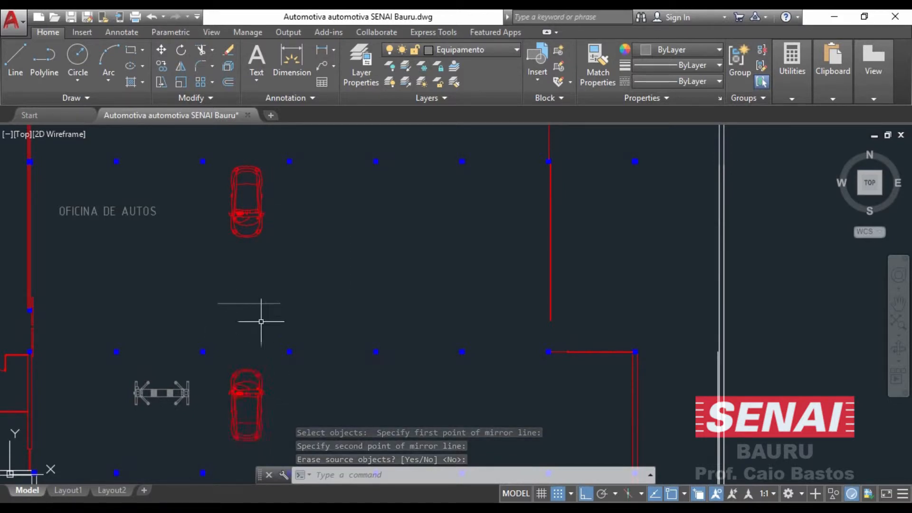
# Erase the horizontal reference line and the mirrored car copy near the OFICINA DE AUTOS label
pyautogui.click(258, 307)
pyautogui.click(245, 284)
pyautogui.press('Delete')
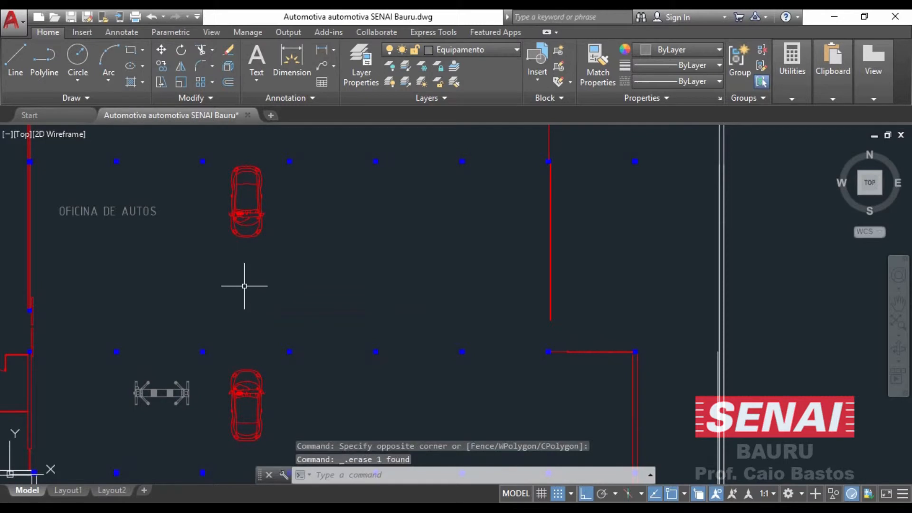
pyautogui.click(267, 261)
pyautogui.click(243, 199)
pyautogui.press('Delete')
# Mirror the workshop car about a horizontal axis picked freely in the open area above it, keeping the source object
pyautogui.write('MI')
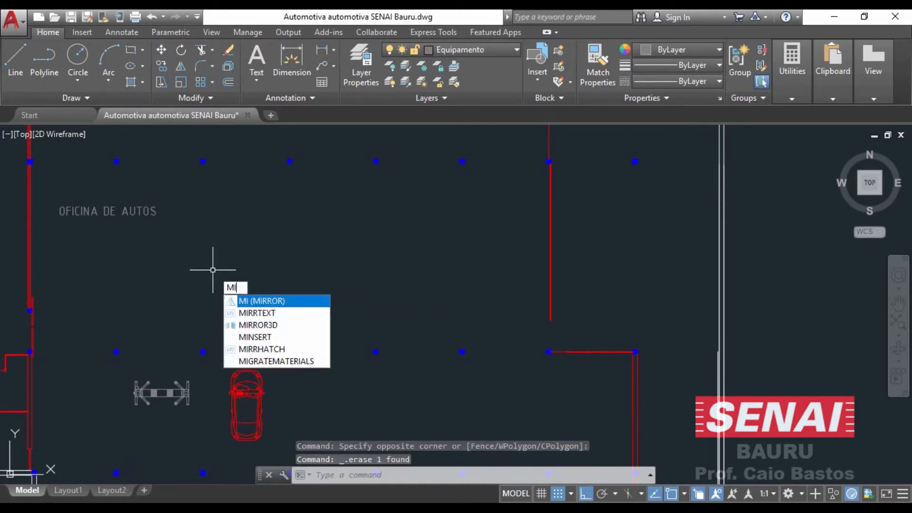
pyautogui.press('Return')
pyautogui.click(231, 373)
pyautogui.press('Return')
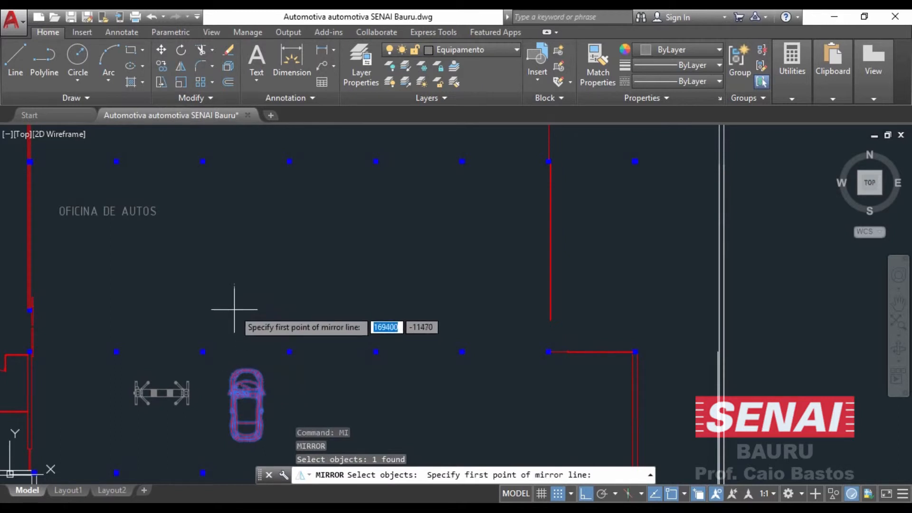
pyautogui.click(229, 304)
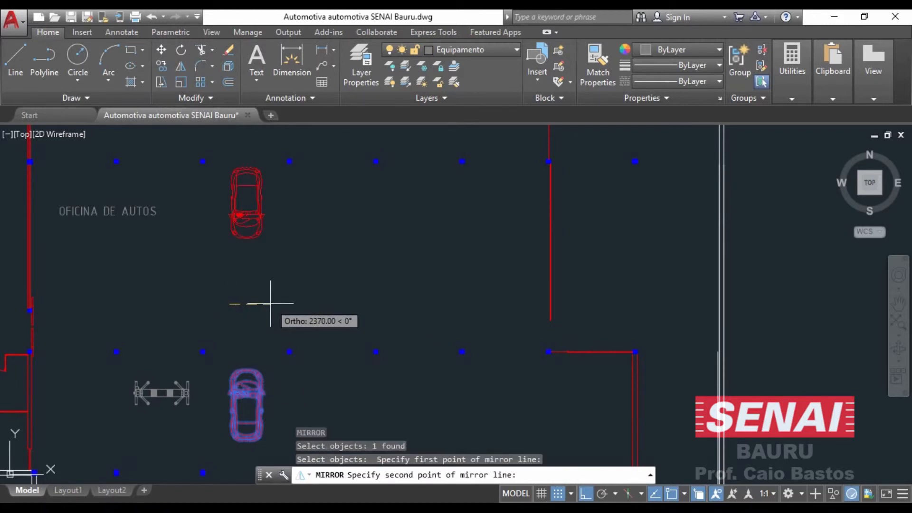
pyautogui.click(274, 301)
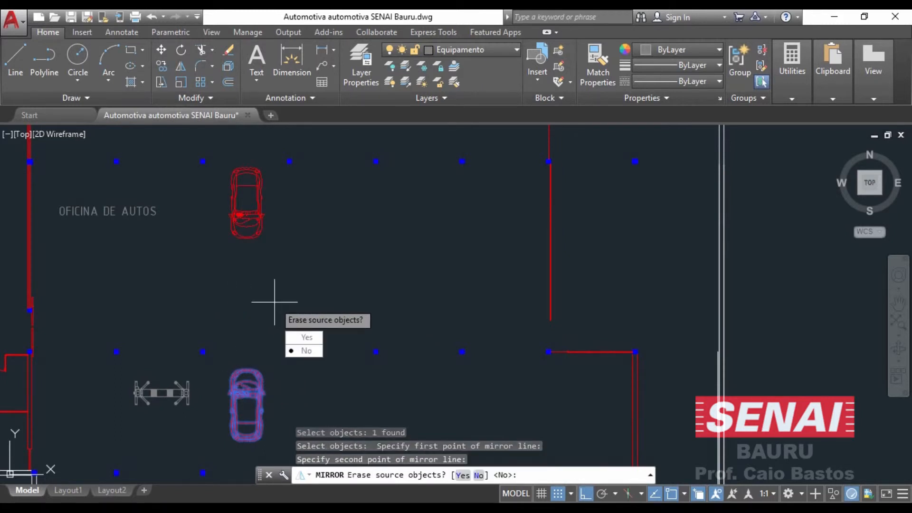
pyautogui.press('Return')
# Delete the mirrored car copy between the upper columns
pyautogui.click(269, 257)
pyautogui.click(232, 216)
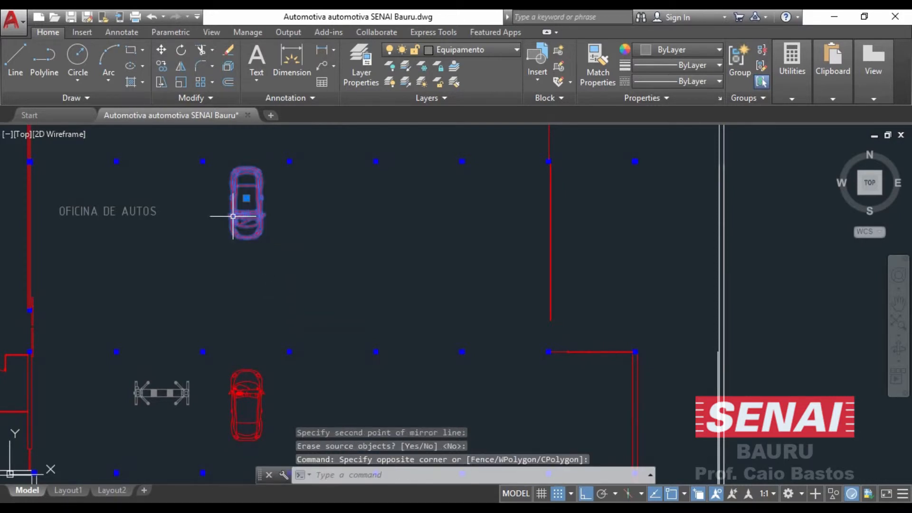
pyautogui.press('Delete')
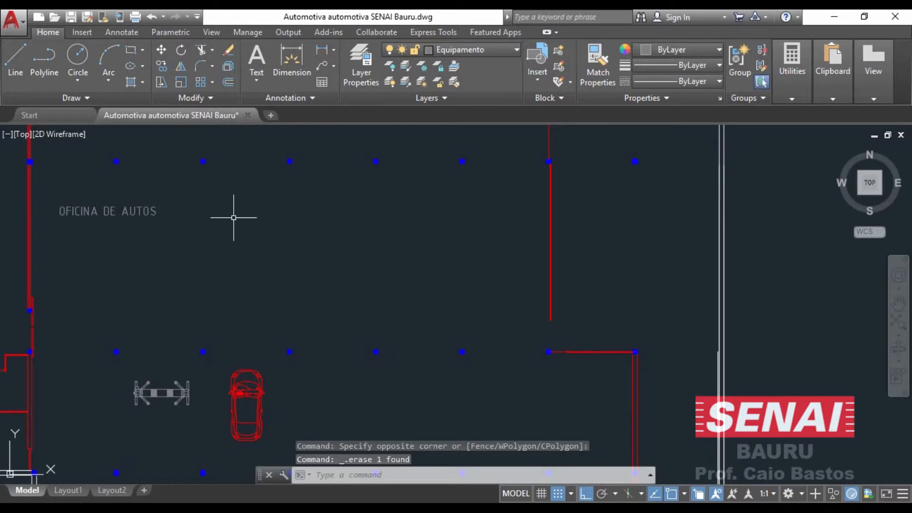
# Locate the machine with the screen and keyboard console among the equipment blocks outside the workshop
pyautogui.moveTo(232, 279); pyautogui.dragTo(484, 322, button='middle')
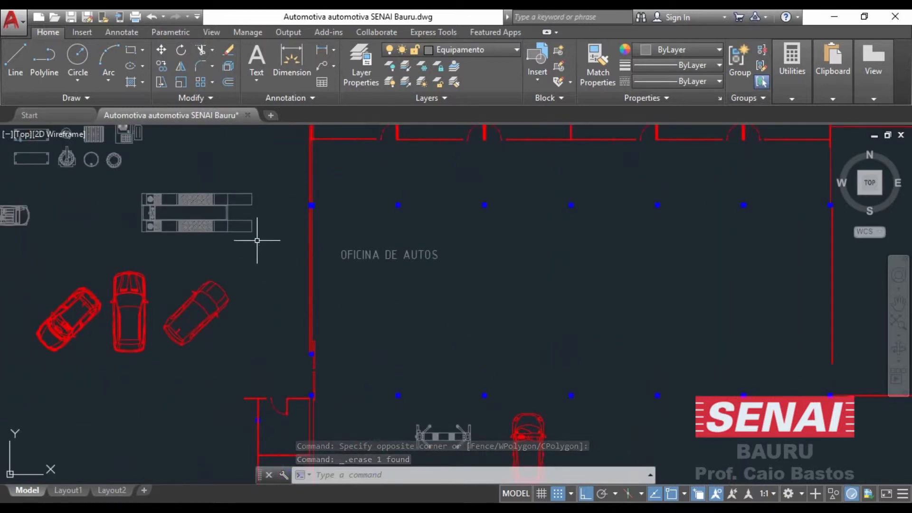
pyautogui.moveTo(132, 127); pyautogui.dragTo(269, 248, button='middle')
pyautogui.scroll(6, 263, 243)
pyautogui.scroll(2, 291, 283)
pyautogui.scroll(2, 210, 258)
pyautogui.moveTo(291, 283); pyautogui.dragTo(333, 303, button='middle')
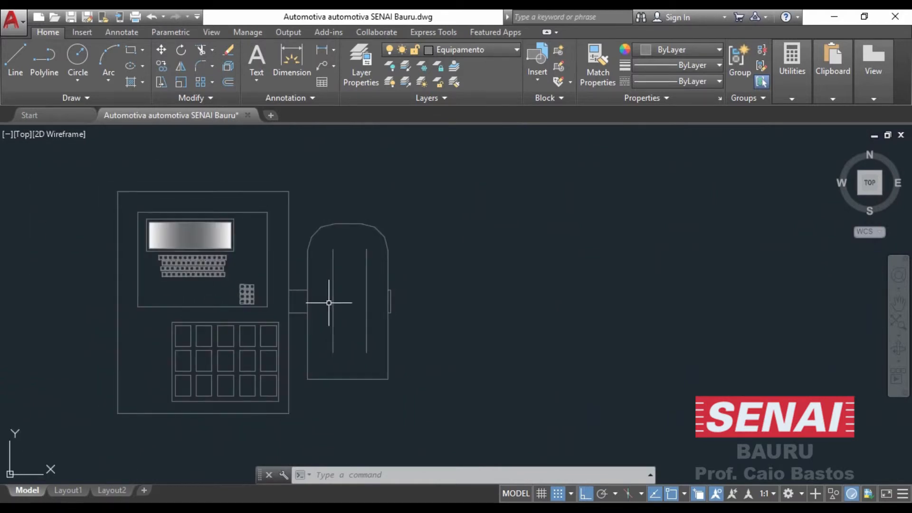
pyautogui.write('c')
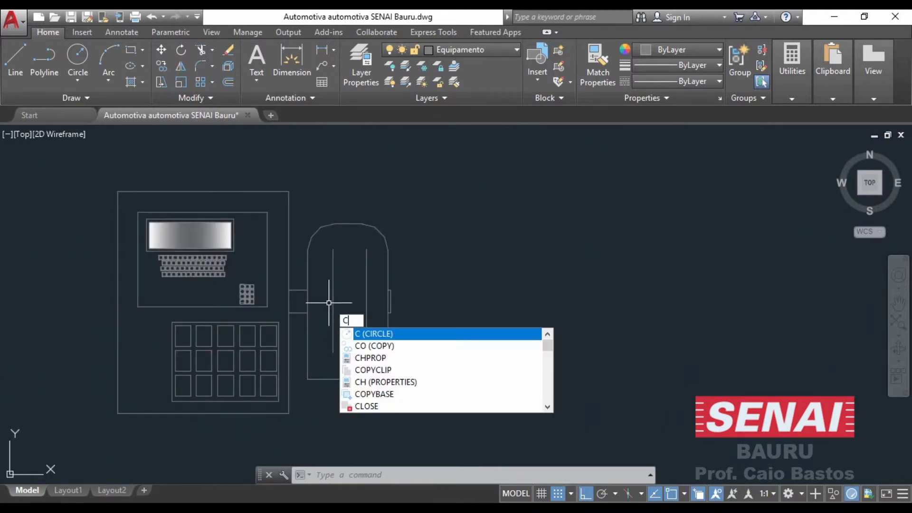
pyautogui.write('op')
pyautogui.press('Escape')
pyautogui.press('Escape')
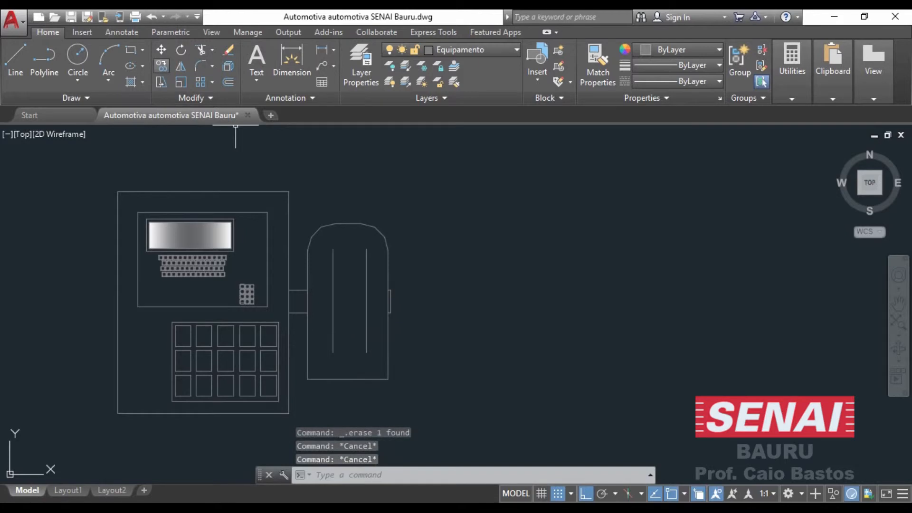
# Copy the machine with the screen and keyboard console 2080 units horizontally to its right
pyautogui.click(161, 66)
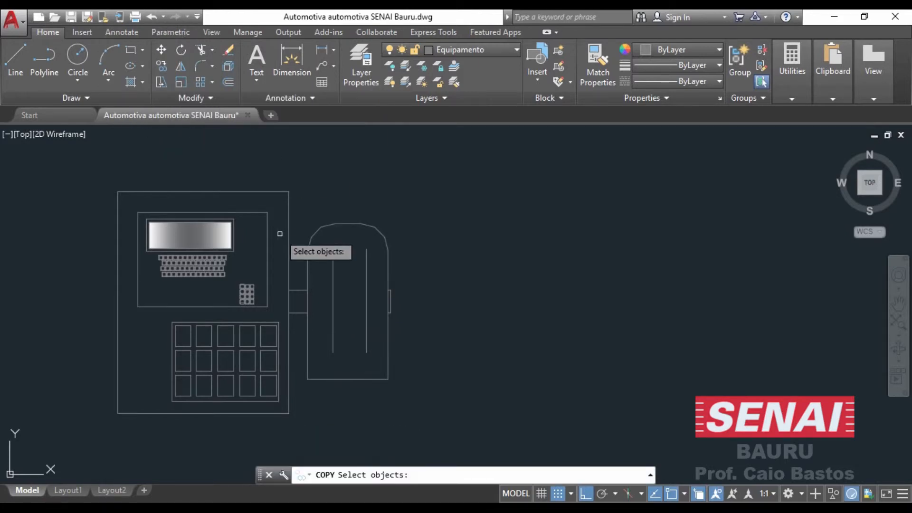
pyautogui.click(269, 218)
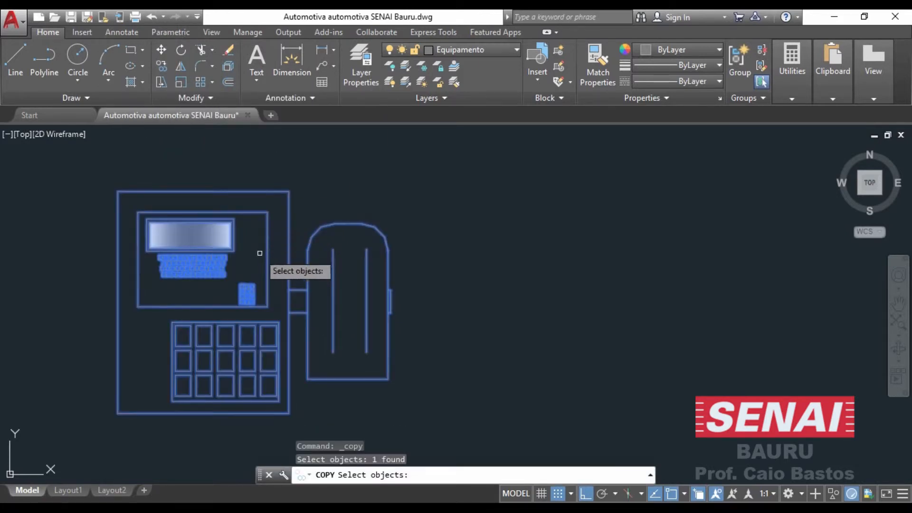
pyautogui.press('Return')
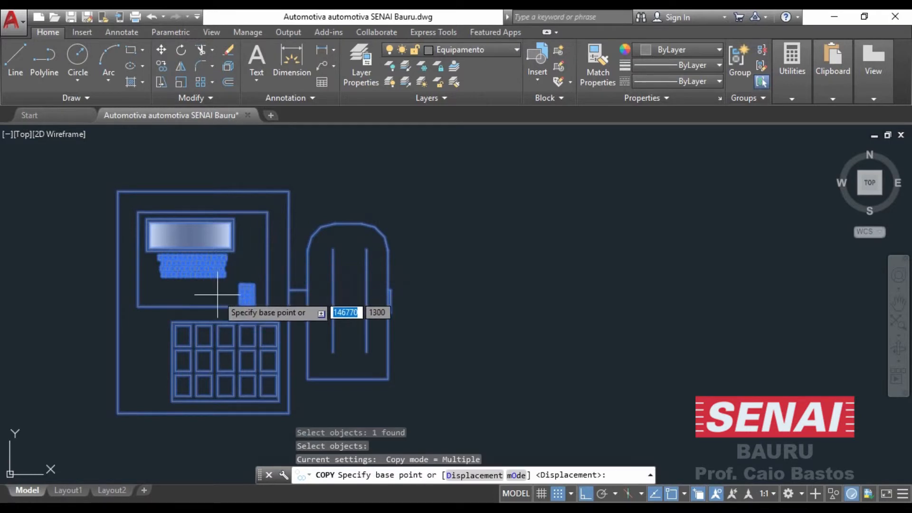
pyautogui.click(271, 290)
pyautogui.moveTo(488, 320); pyautogui.dragTo(325, 286, button='middle')
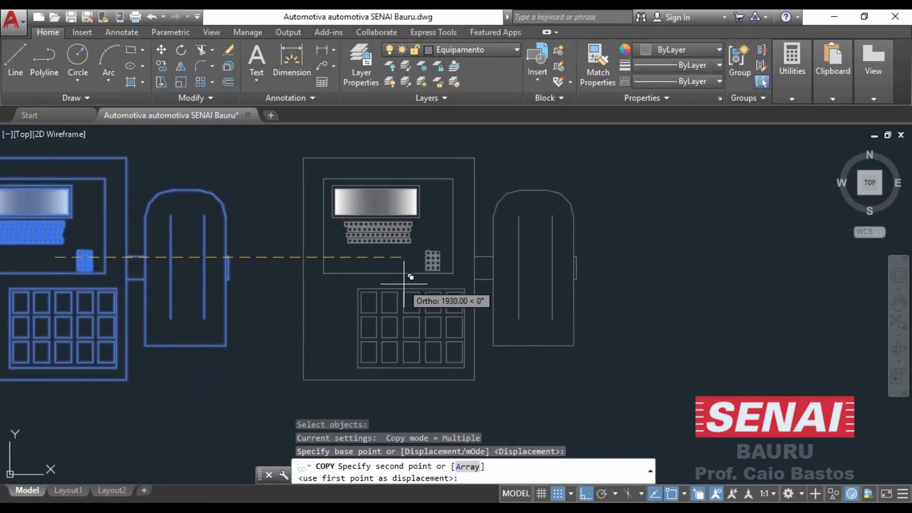
pyautogui.moveTo(403, 282); pyautogui.dragTo(529, 316, button='middle')
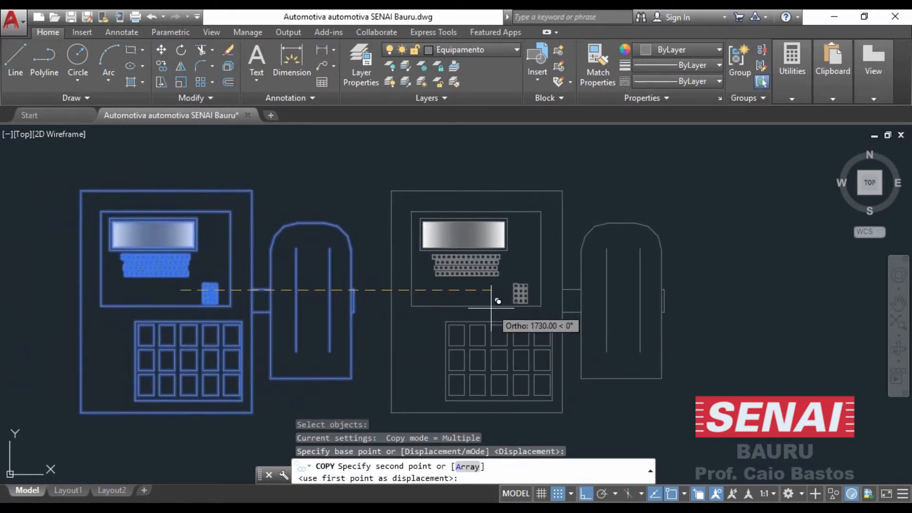
pyautogui.moveTo(490, 307); pyautogui.dragTo(422, 286, button='middle')
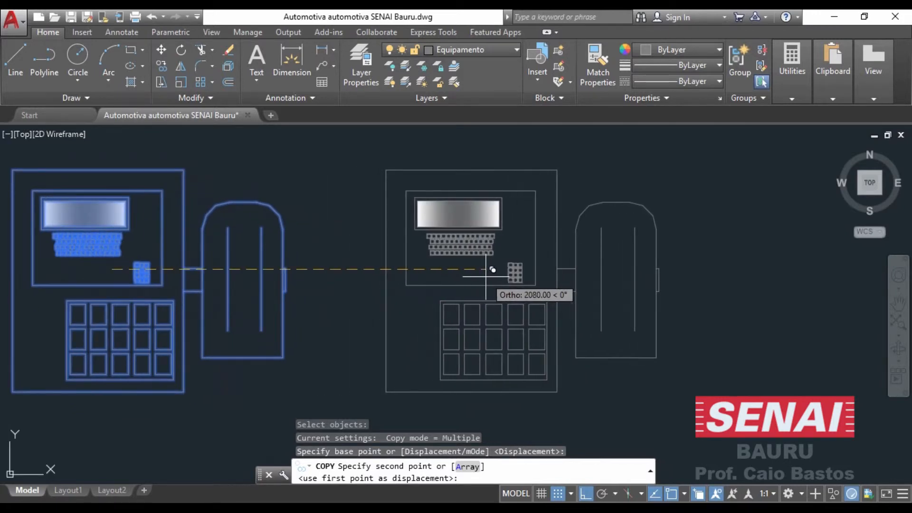
pyautogui.click(492, 270)
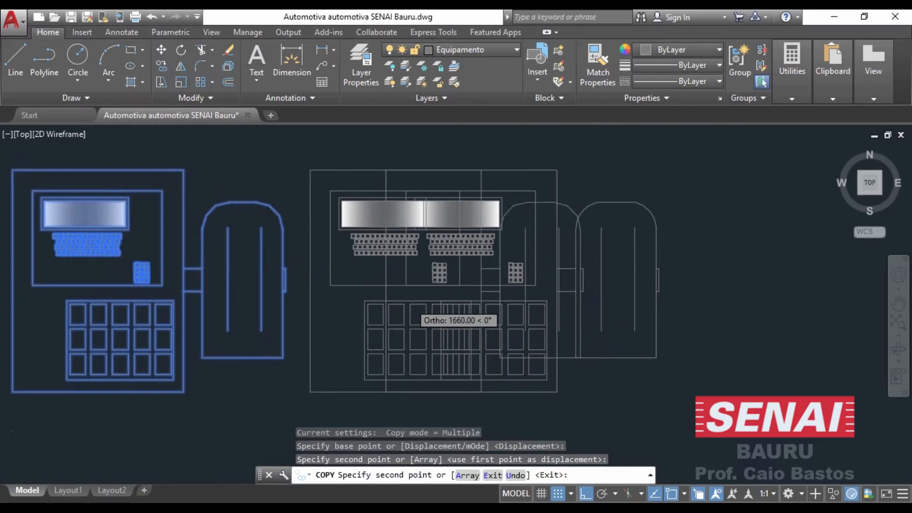
pyautogui.scroll(-4, 403, 304)
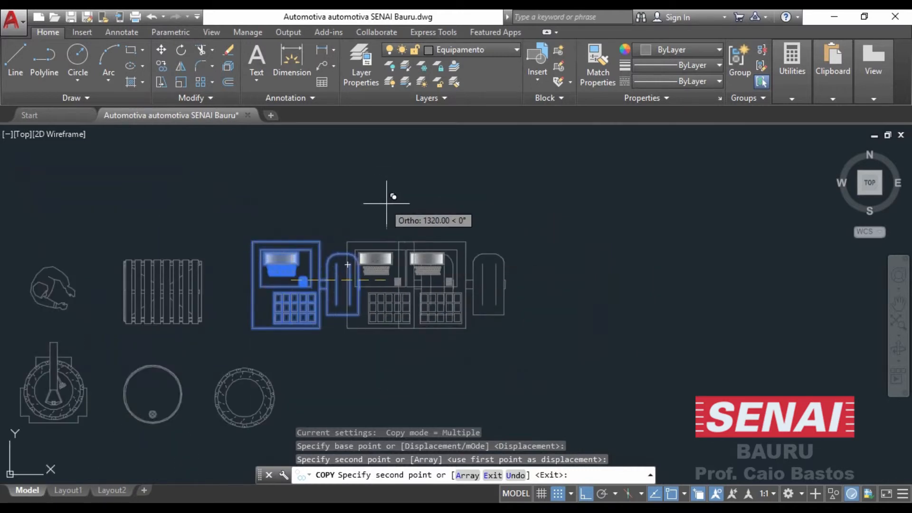
pyautogui.press('Escape')
# Explode the copied machine and erase the upper and left edge lines of its cabinet outline
pyautogui.scroll(5, 377, 238)
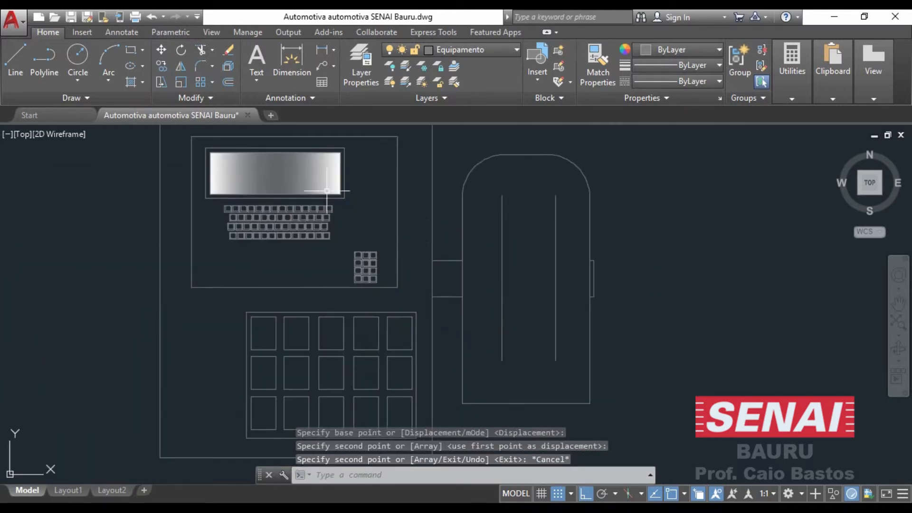
pyautogui.scroll(-2, 205, 284)
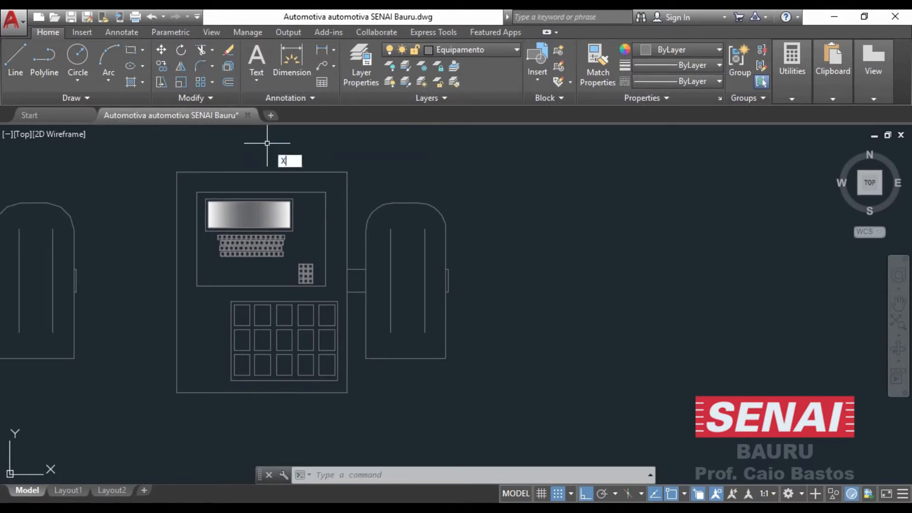
pyautogui.press('Return')
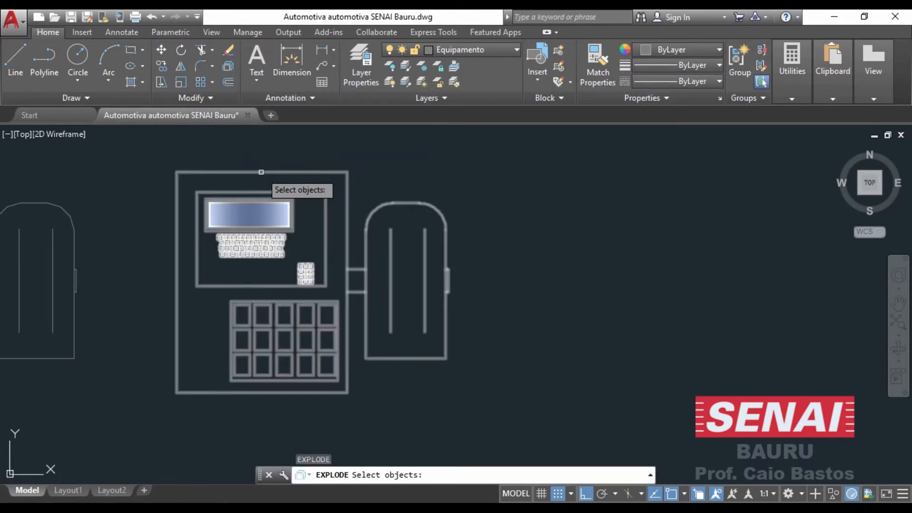
pyautogui.click(260, 172)
pyautogui.click(195, 180)
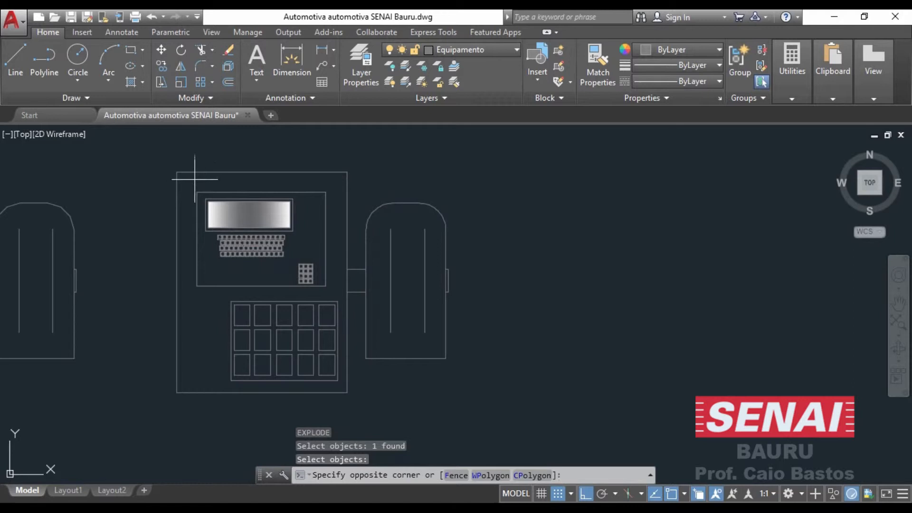
pyautogui.click(177, 167)
pyautogui.press('Delete')
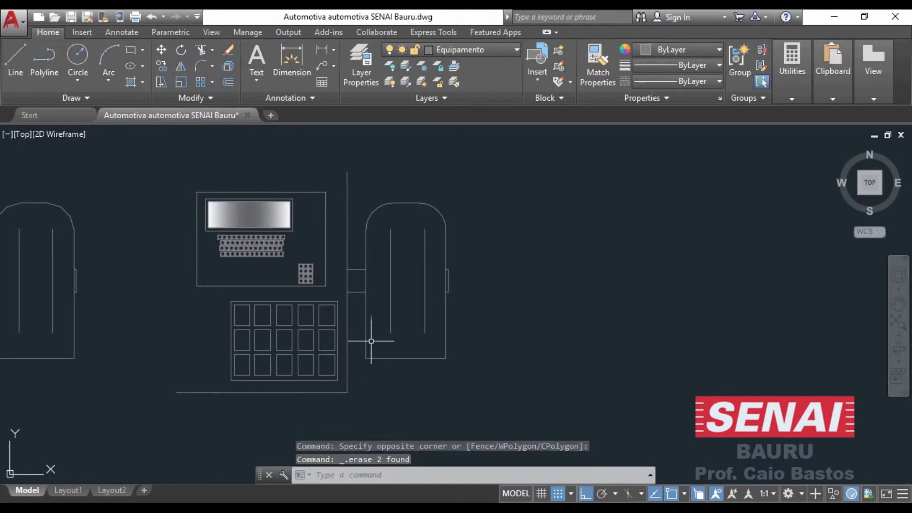
# Erase the two inner vertical lines and part of the curved top of the exploded copy's rounded side unit
pyautogui.click(427, 349)
pyautogui.click(387, 276)
pyautogui.press('Delete')
pyautogui.click(422, 233)
pyautogui.click(398, 189)
pyautogui.press('Delete')
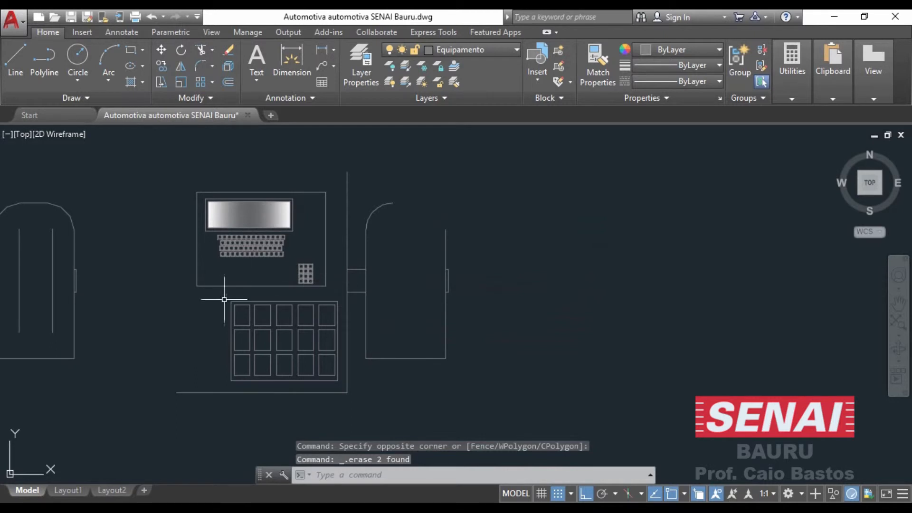
# Erase all remaining pieces of the exploded machine copy and dismiss the hatch grip tip
pyautogui.click(503, 411)
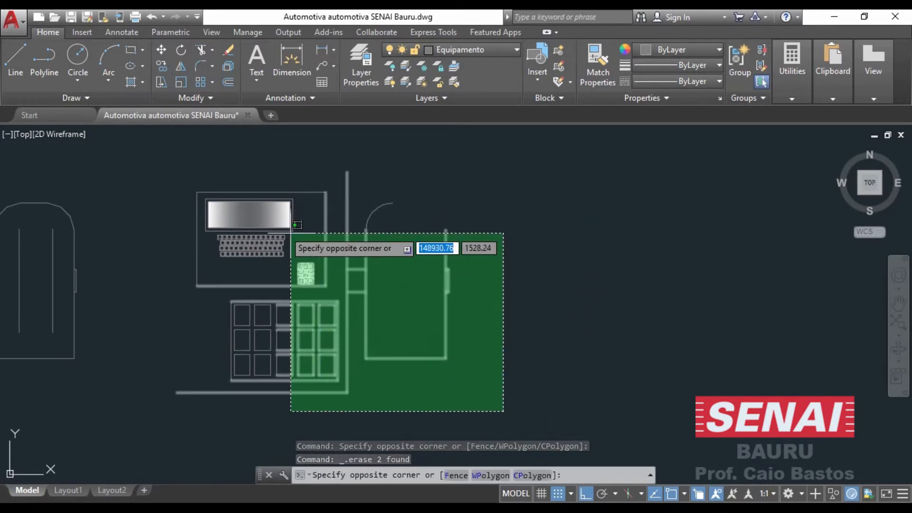
pyautogui.click(160, 153)
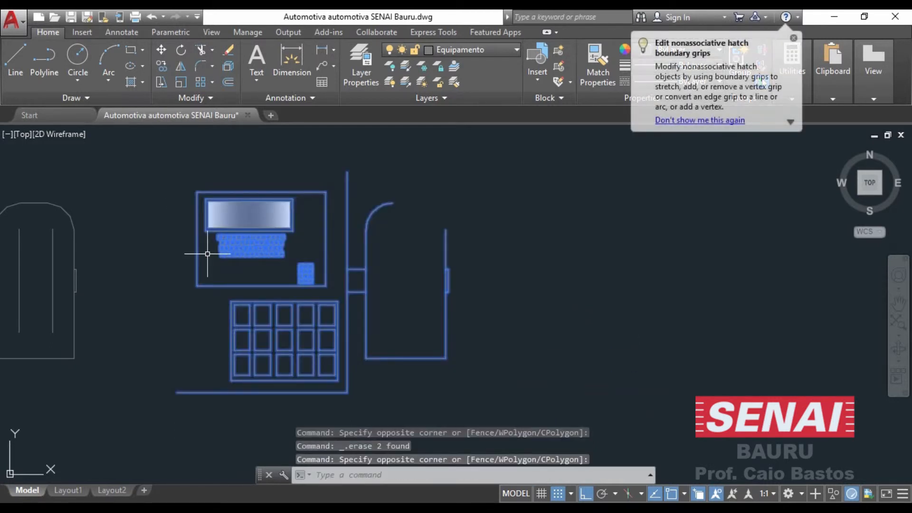
pyautogui.press('Delete')
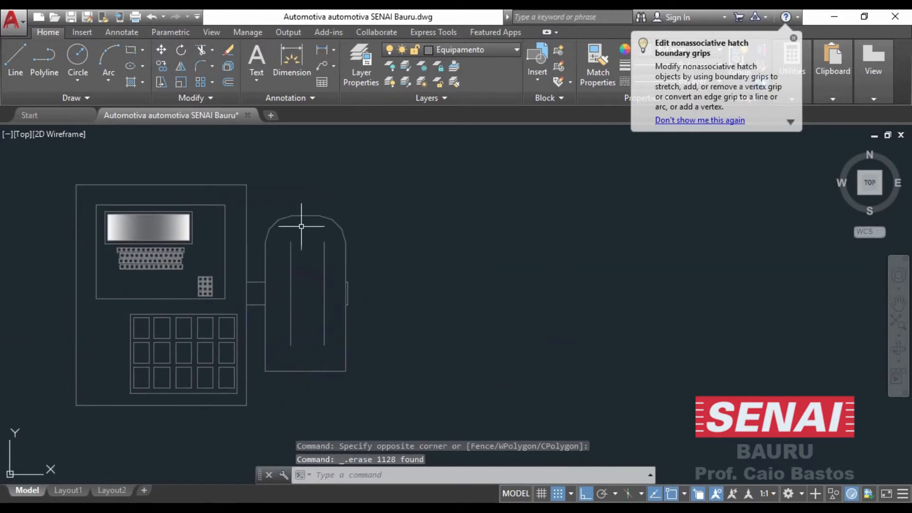
pyautogui.moveTo(242, 267); pyautogui.dragTo(276, 264, button='middle')
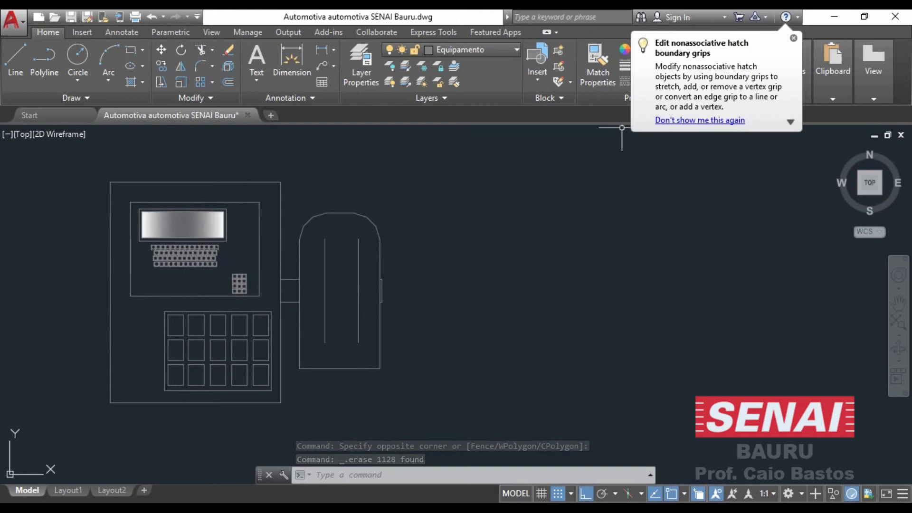
pyautogui.click(793, 38)
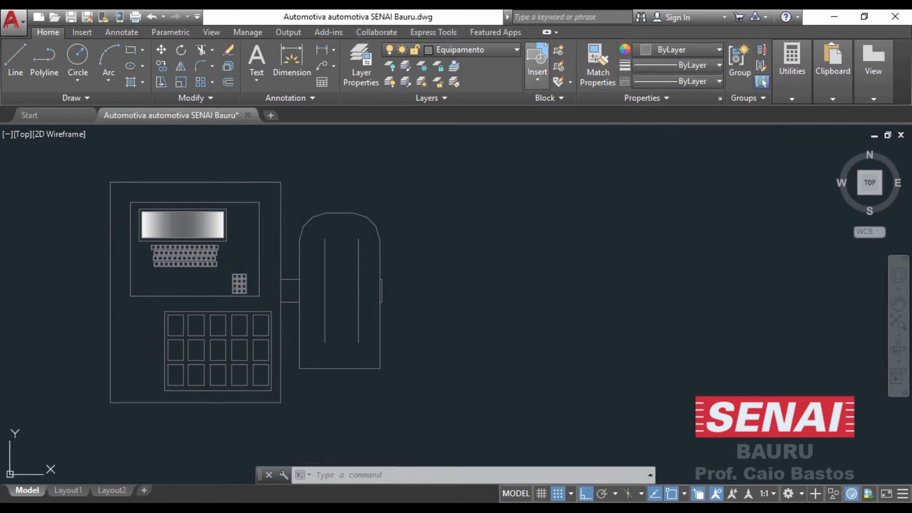
# Examine the loose tire block beside the round drum among the equipment blocks outside the workshop
pyautogui.click(537, 66)
pyautogui.scroll(-2, 650, 323)
pyautogui.click(447, 221)
pyautogui.scroll(-4, 298, 241)
pyautogui.moveTo(296, 240); pyautogui.dragTo(493, 236, button='middle')
pyautogui.scroll(2, 317, 307)
pyautogui.moveTo(311, 327)
pyautogui.mouseDown(button='middle')
pyautogui.moveTo(189, 245)
pyautogui.moveTo(149, 204)
pyautogui.mouseUp(button='middle')
pyautogui.scroll(2, 351, 280)
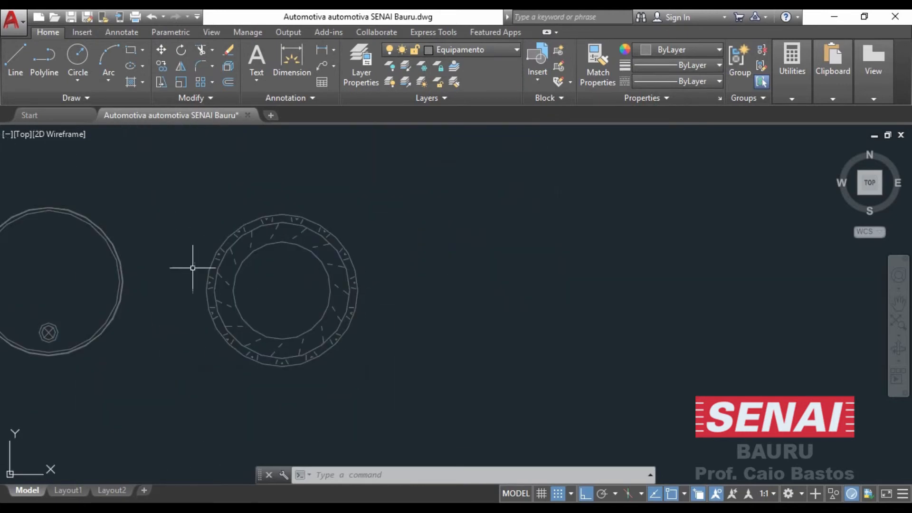
pyautogui.scroll(2, 261, 299)
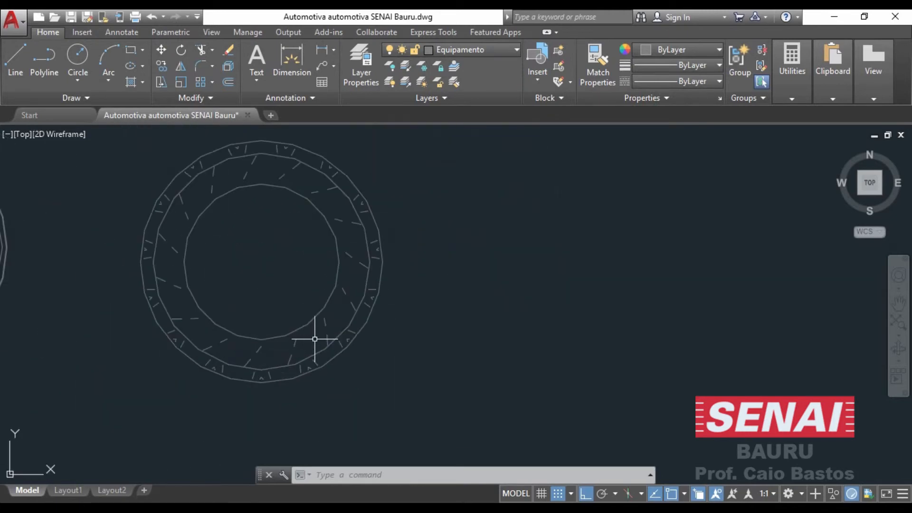
pyautogui.scroll(-1, 252, 228)
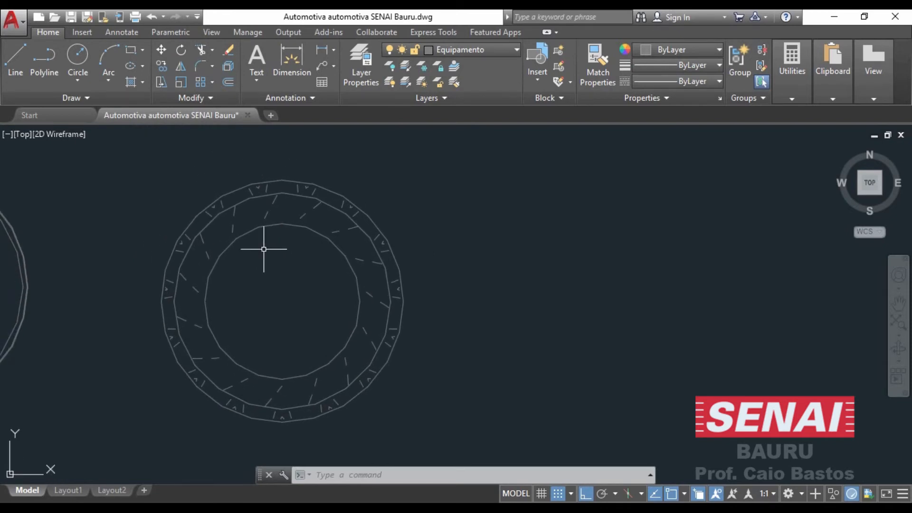
pyautogui.scroll(-2, 243, 242)
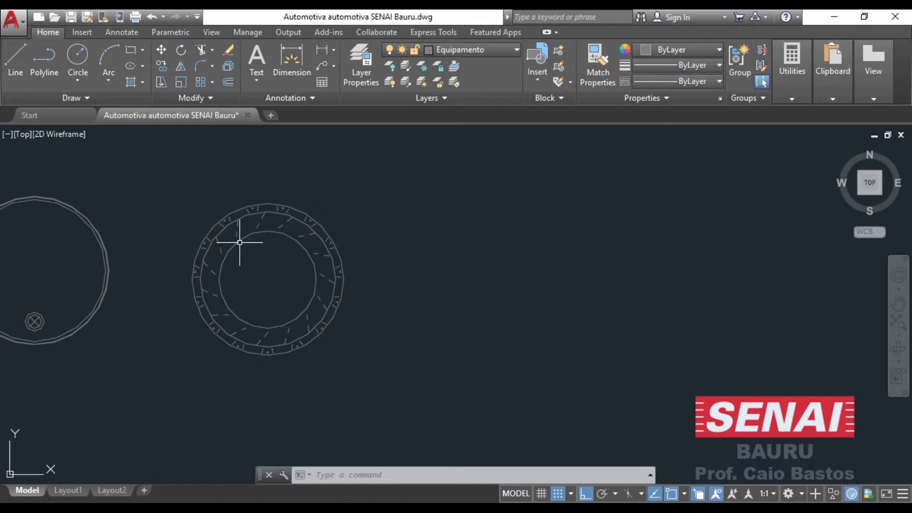
# Copy the loose tire twice in a horizontal row to its right
pyautogui.write('O')
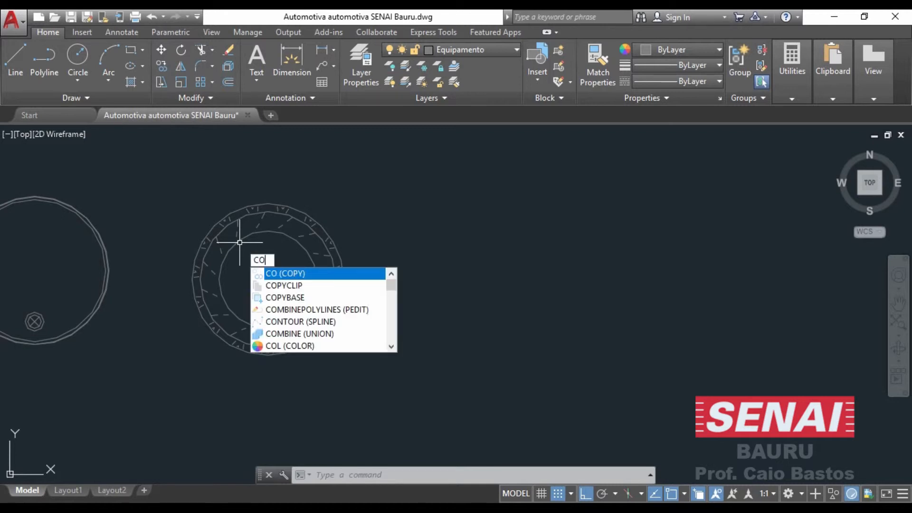
pyautogui.press('Return')
pyautogui.click(246, 253)
pyautogui.click(250, 276)
pyautogui.press('Return')
pyautogui.click(250, 275)
pyautogui.click(418, 269)
pyautogui.click(585, 275)
# Turn Ortho off and place two more tire copies in a staggered row beneath the first, ending the Copy command
pyautogui.moveTo(567, 290); pyautogui.dragTo(588, 123, button='middle')
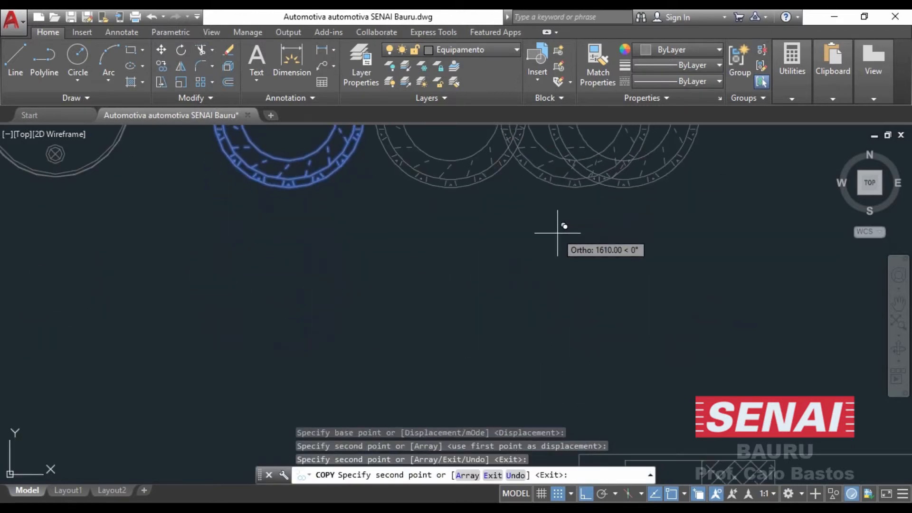
pyautogui.press('F8')
pyautogui.click(526, 263)
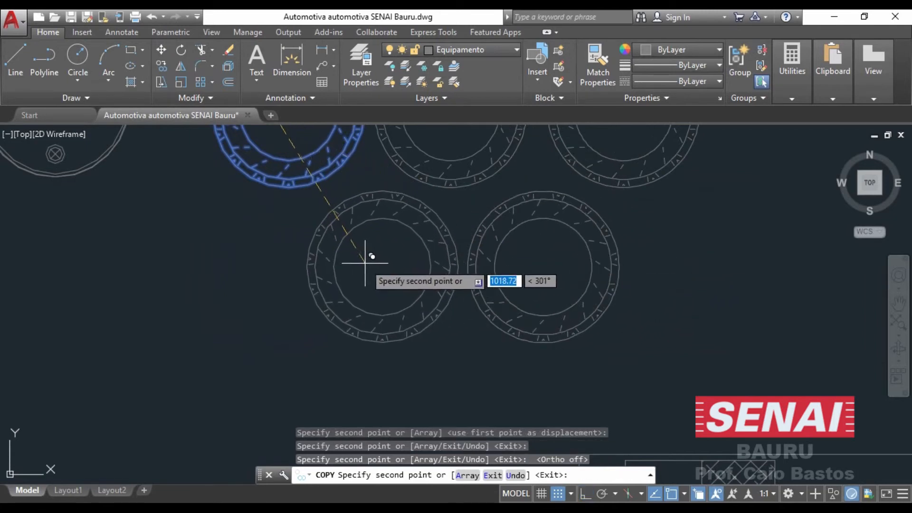
pyautogui.click(359, 265)
pyautogui.moveTo(359, 265); pyautogui.dragTo(317, 344, button='middle')
pyautogui.press('Escape')
pyautogui.moveTo(343, 239); pyautogui.dragTo(284, 255, button='middle')
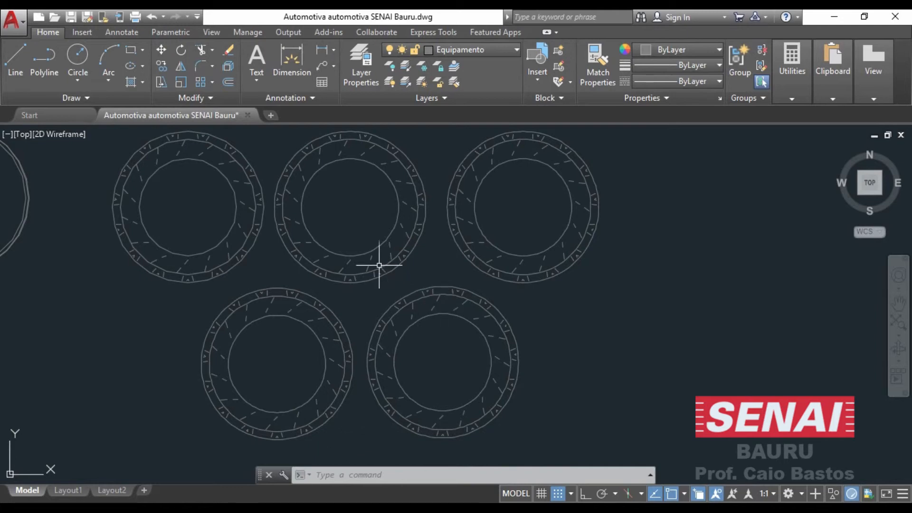
# Open the tire changer block "Desmontadora de pneu" for editing in the Block Editor
pyautogui.scroll(-2, 252, 224)
pyautogui.moveTo(235, 187); pyautogui.dragTo(355, 336, button='middle')
pyautogui.moveTo(251, 247)
pyautogui.mouseDown(button='middle')
pyautogui.moveTo(154, 326)
pyautogui.moveTo(318, 274)
pyautogui.mouseUp(button='middle')
pyautogui.moveTo(79, 393)
pyautogui.mouseDown(button='middle')
pyautogui.moveTo(182, 306)
pyautogui.moveTo(268, 327)
pyautogui.moveTo(247, 357)
pyautogui.mouseUp(button='middle')
pyautogui.scroll(4, 183, 316)
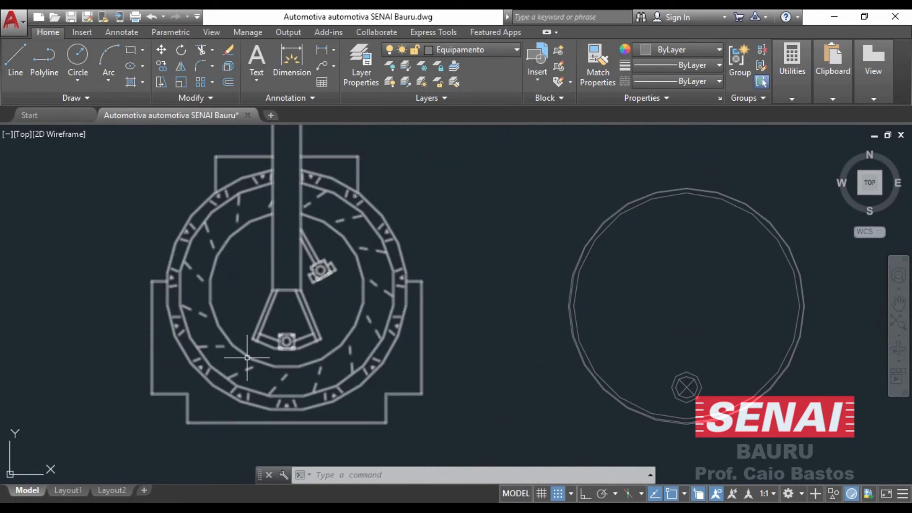
pyautogui.click(223, 330)
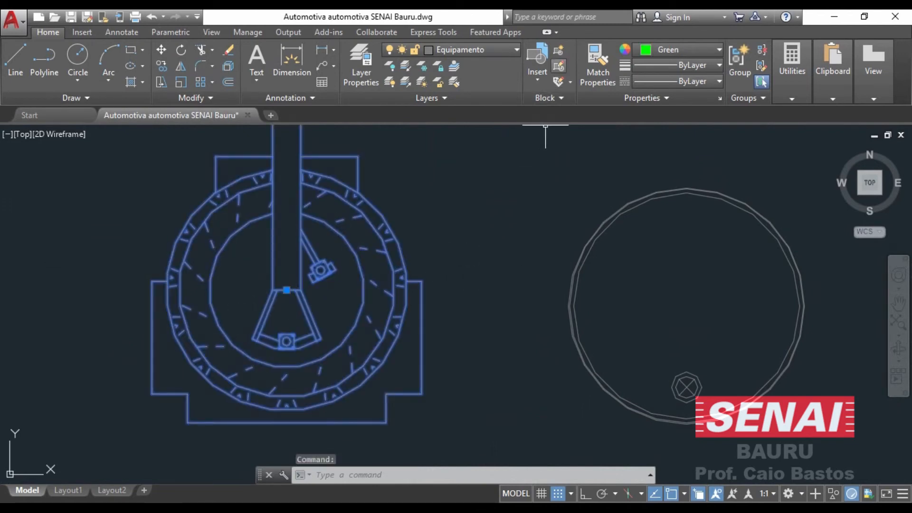
pyautogui.click(558, 66)
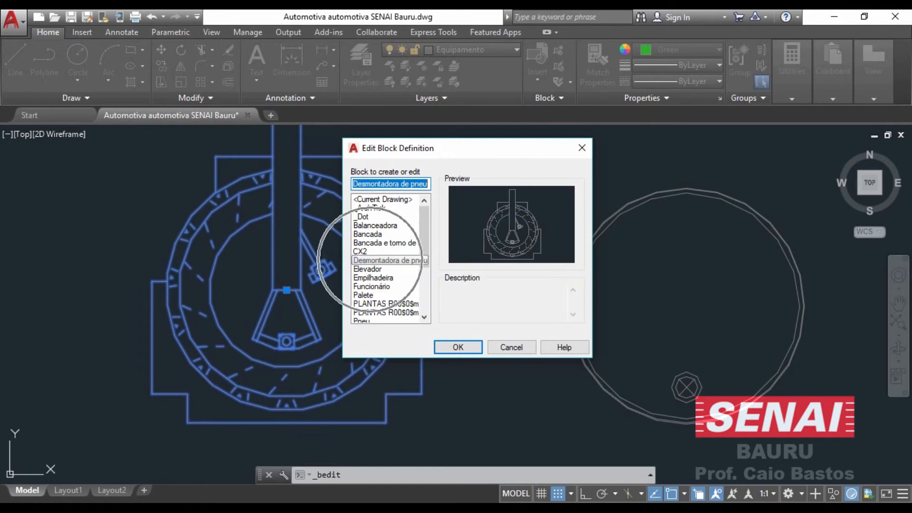
pyautogui.click(465, 346)
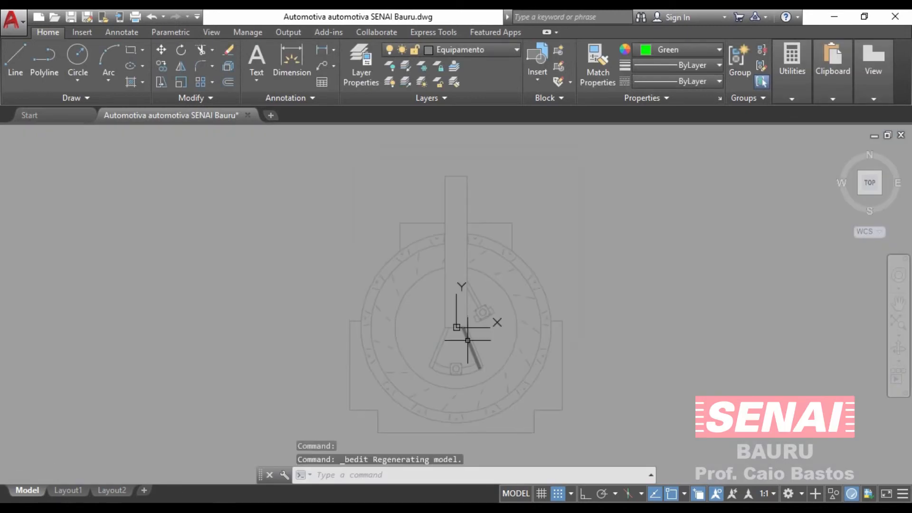
# Erase the bottom horizontal edge of the tire changer's base outline
pyautogui.scroll(5, 545, 340)
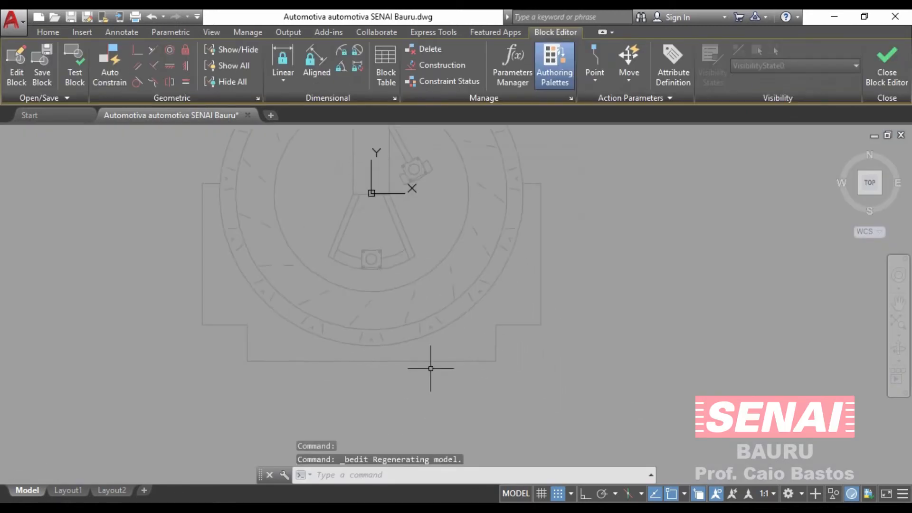
pyautogui.click(444, 368)
pyautogui.click(446, 343)
pyautogui.press('Delete')
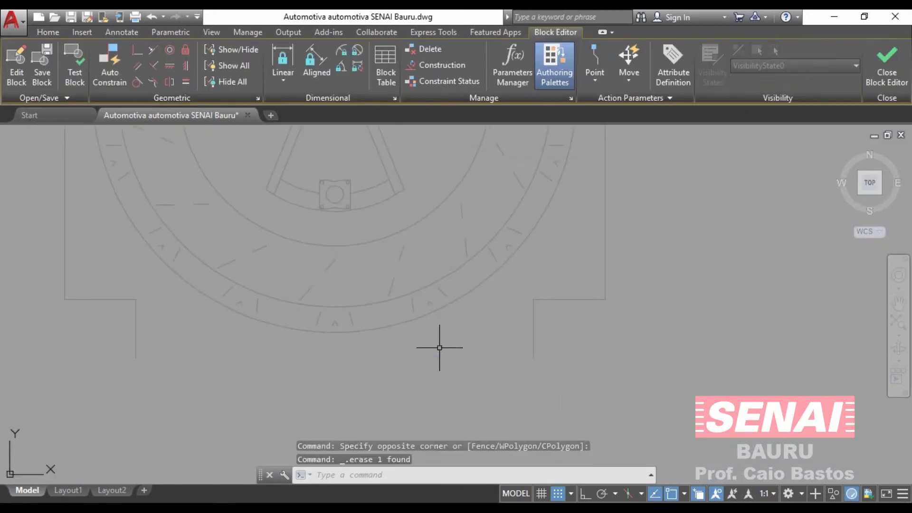
# Draw two connected lines forming a shallow downward V between the open lower ends of the tire changer's base outline
pyautogui.click(48, 32)
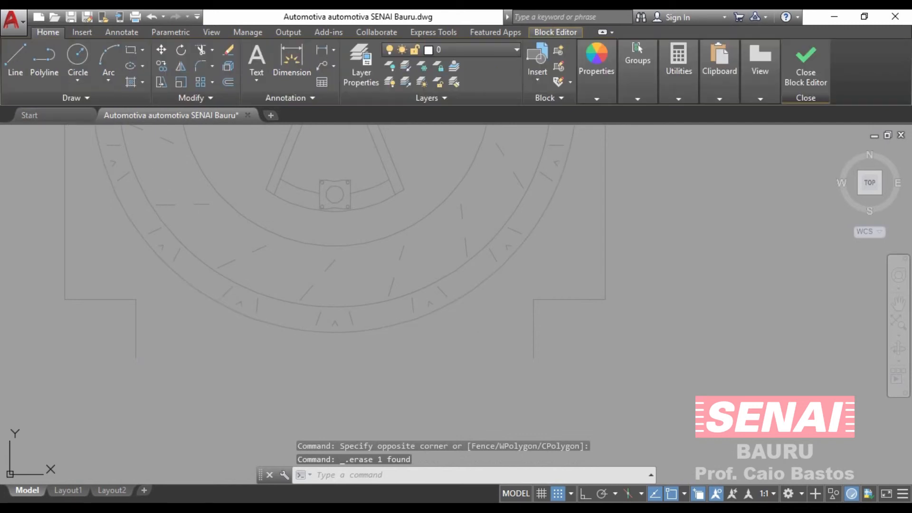
pyautogui.click(16, 60)
pyautogui.click(136, 358)
pyautogui.moveTo(289, 415); pyautogui.dragTo(277, 344, button='middle')
pyautogui.click(311, 343)
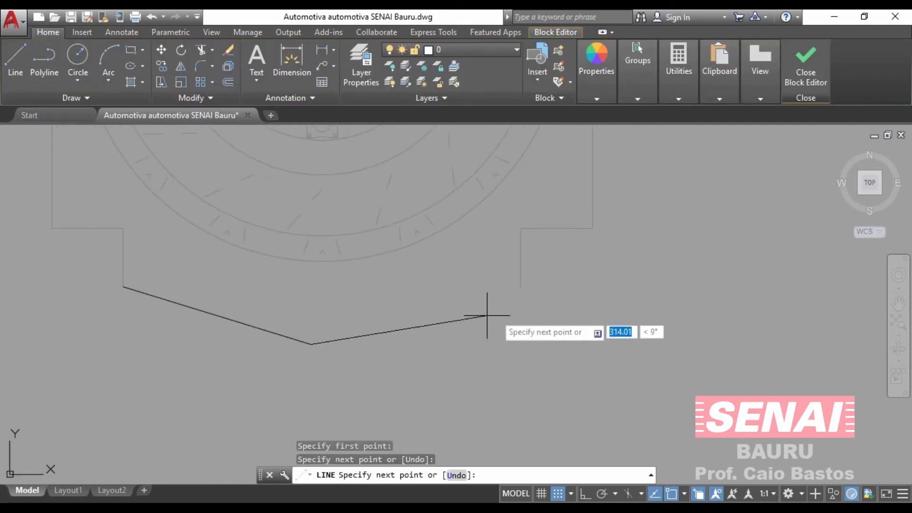
pyautogui.click(521, 287)
pyautogui.press('Escape')
# Assign the two new V-shaped base lines to the Equipamento layer and clear the selection
pyautogui.moveTo(351, 326); pyautogui.dragTo(380, 351, button='middle')
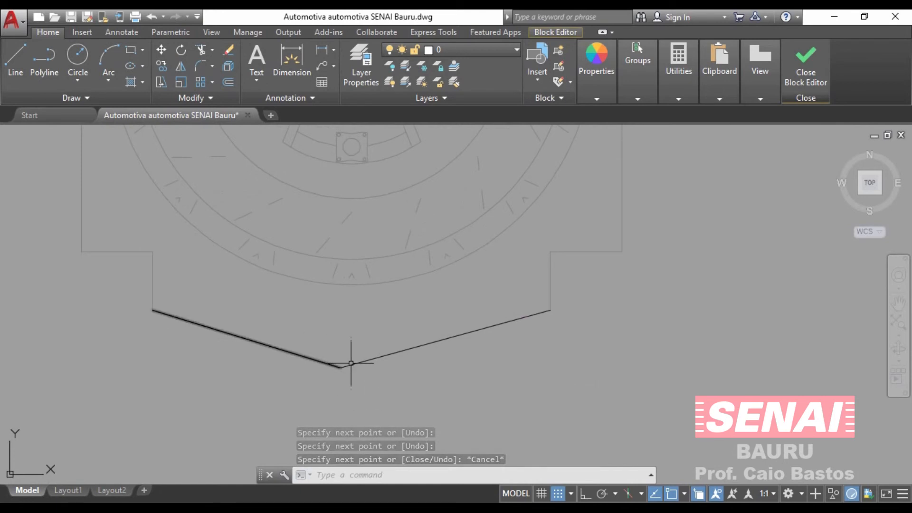
pyautogui.click(310, 347)
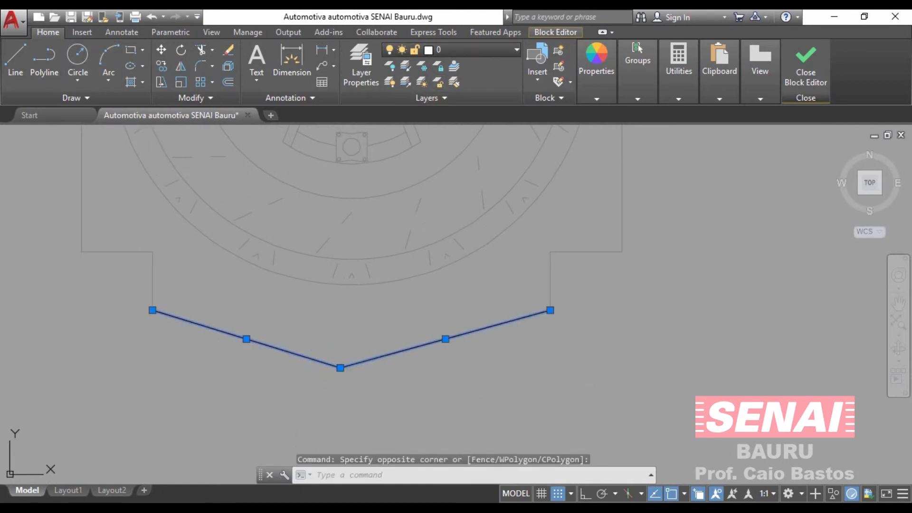
pyautogui.click(475, 50)
pyautogui.click(464, 147)
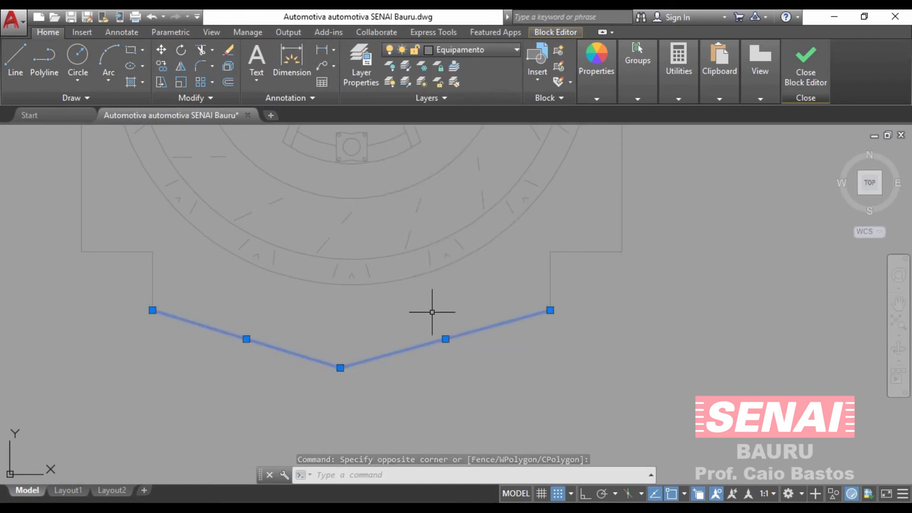
pyautogui.press('Escape')
# Close the Block Editor, saving the changes to the block "Desmontadora de pneu"
pyautogui.scroll(-2, 348, 319)
pyautogui.scroll(-2, 348, 319)
pyautogui.moveTo(414, 291); pyautogui.dragTo(373, 356, button='middle')
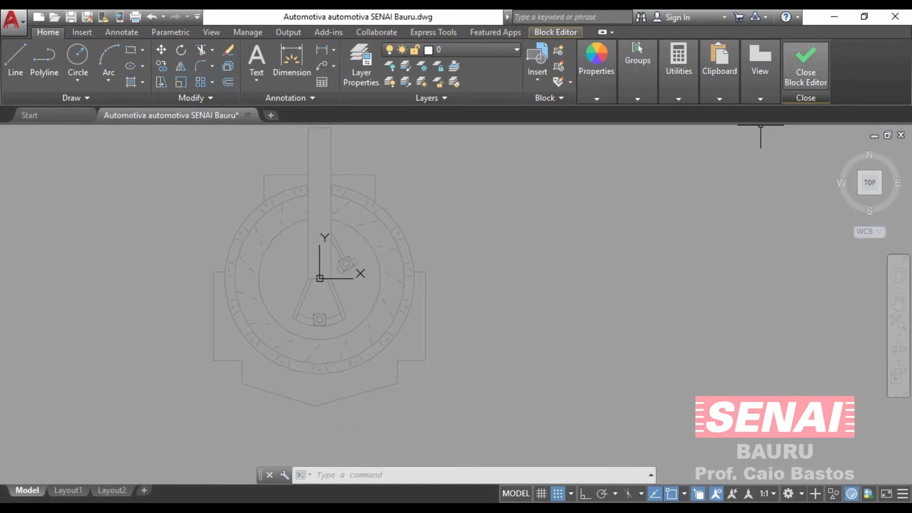
pyautogui.click(805, 66)
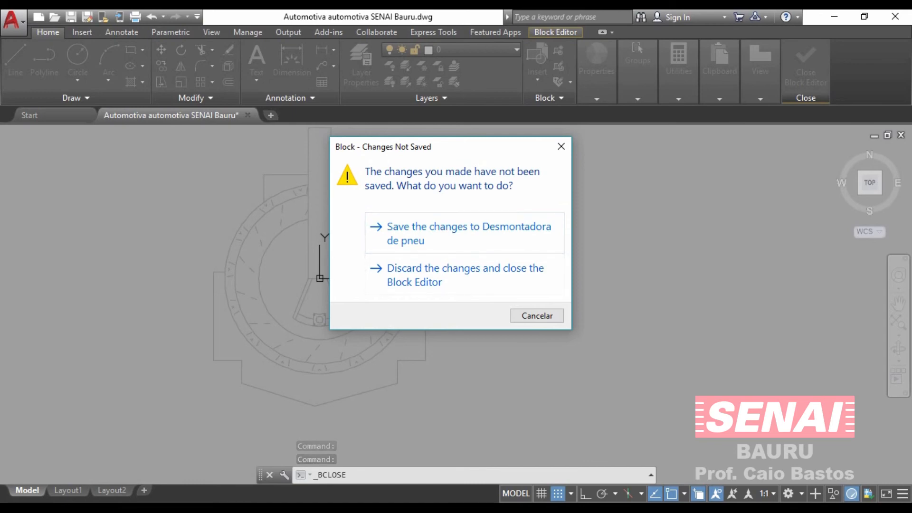
pyautogui.click(464, 233)
# Insert another "Desmontadora de pneu" block below and to the left of the existing tire changer, ending the Insert command
pyautogui.moveTo(321, 335); pyautogui.dragTo(312, 293, button='middle')
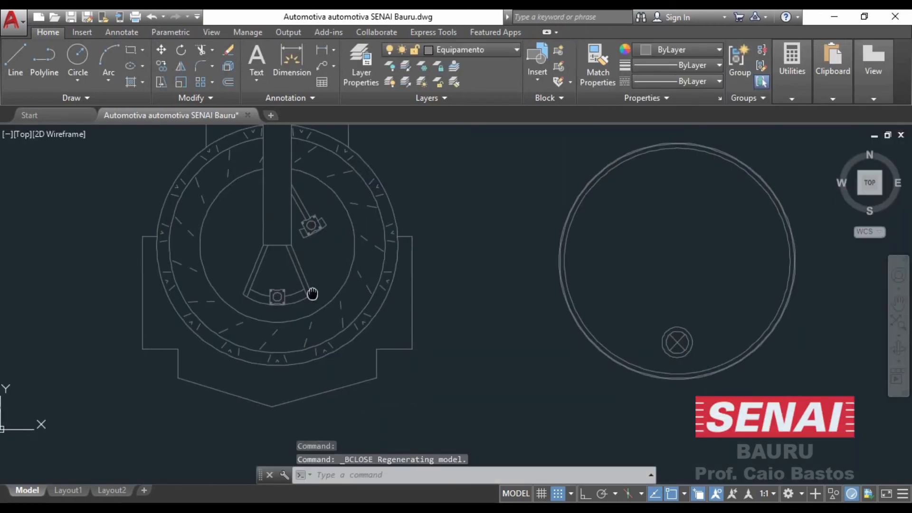
pyautogui.click(537, 66)
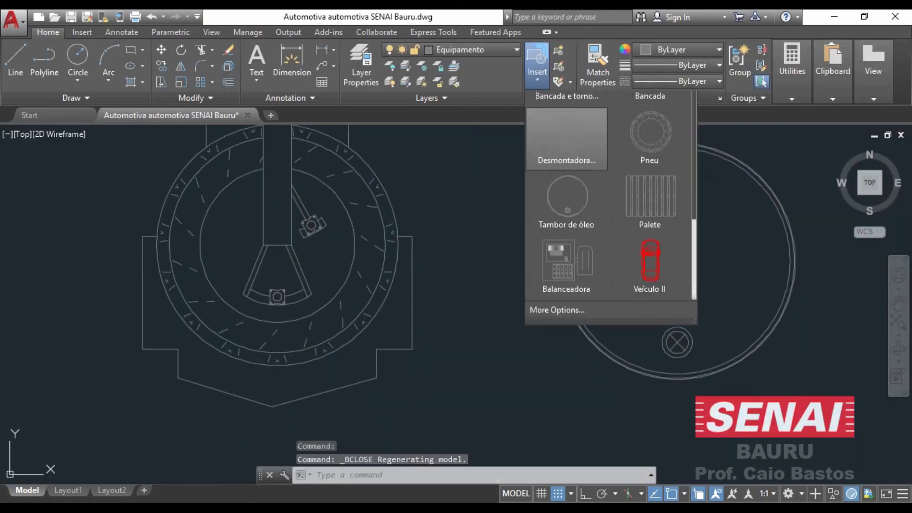
pyautogui.click(569, 256)
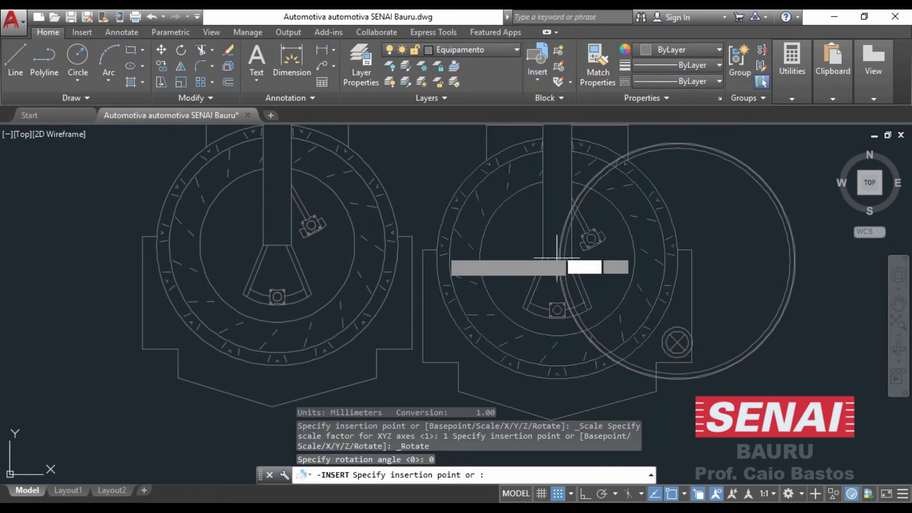
pyautogui.scroll(-2, 233, 257)
pyautogui.moveTo(233, 258); pyautogui.dragTo(364, 269, button='middle')
pyautogui.moveTo(329, 328); pyautogui.dragTo(332, 205, button='middle')
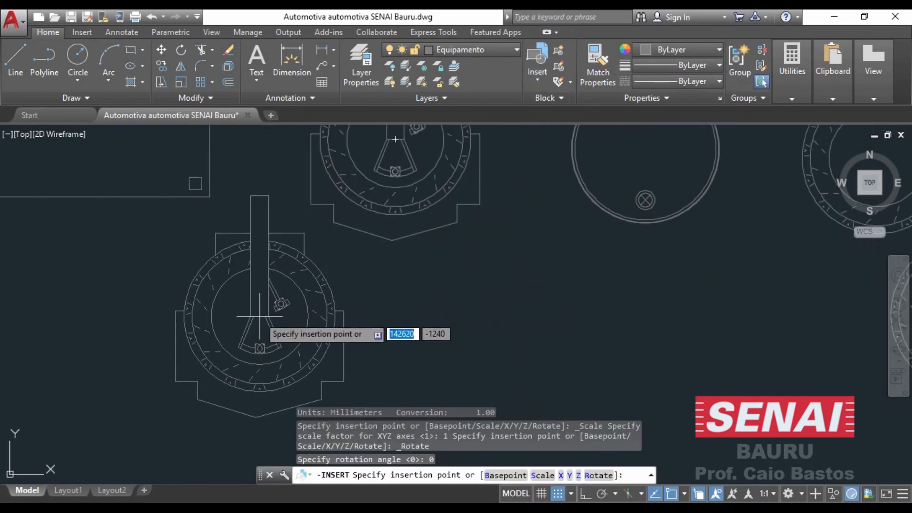
pyautogui.press('Escape')
pyautogui.press('Escape')
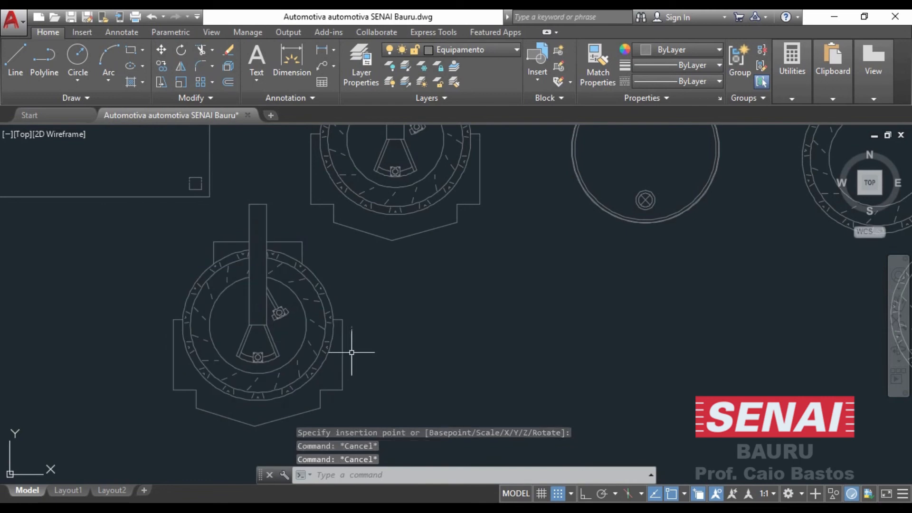
# Examine the newly inserted tire changer block and its placement among the other equipment blocks
pyautogui.moveTo(353, 339); pyautogui.dragTo(315, 380, button='middle')
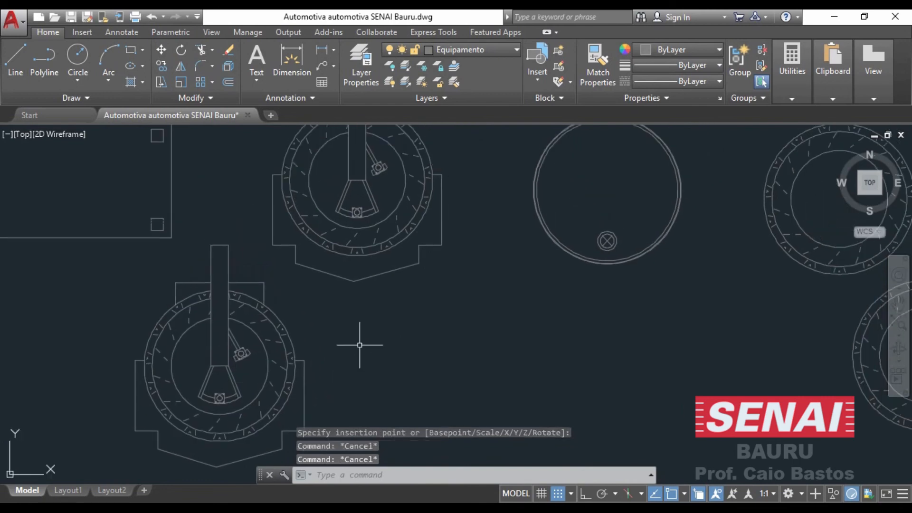
pyautogui.click(300, 340)
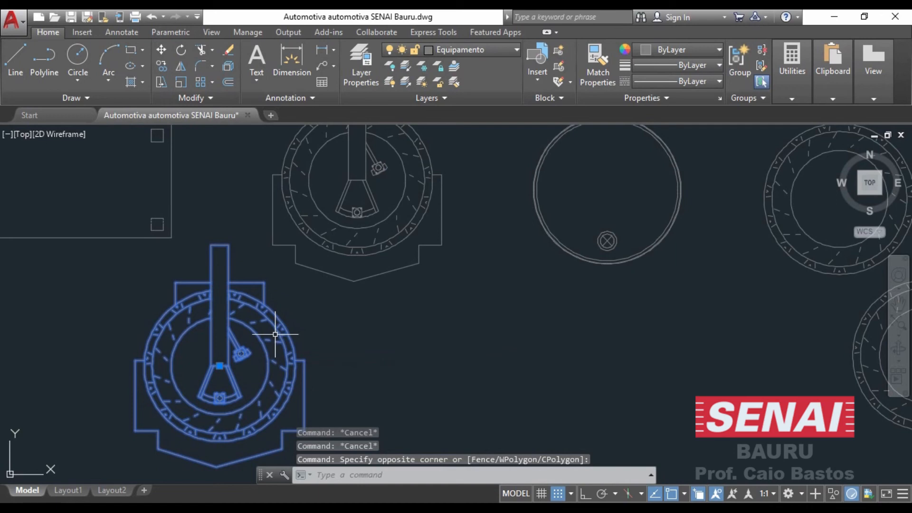
pyautogui.press('Escape')
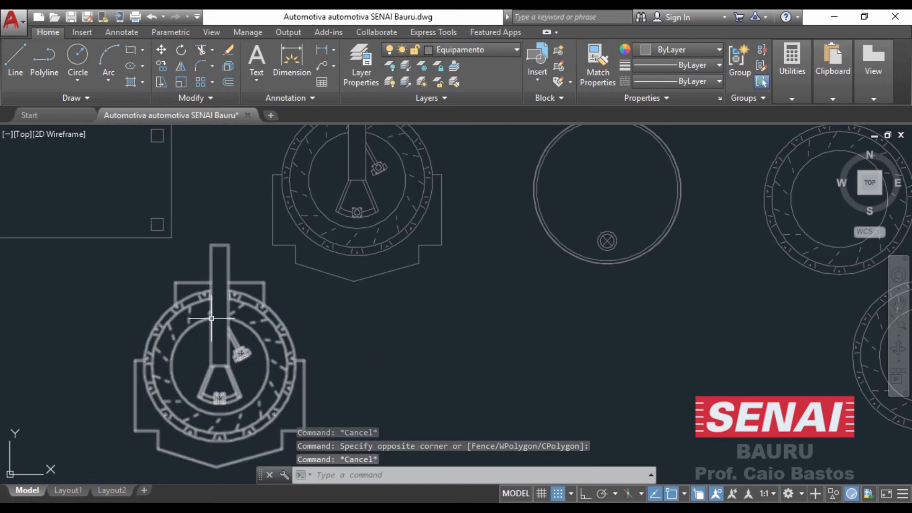
pyautogui.click(275, 334)
pyautogui.scroll(-3, 346, 305)
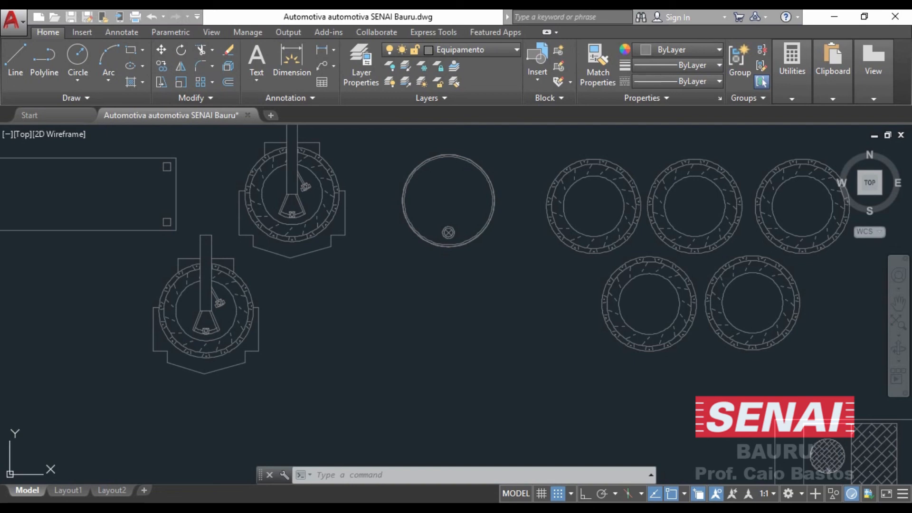
pyautogui.scroll(-5, 420, 295)
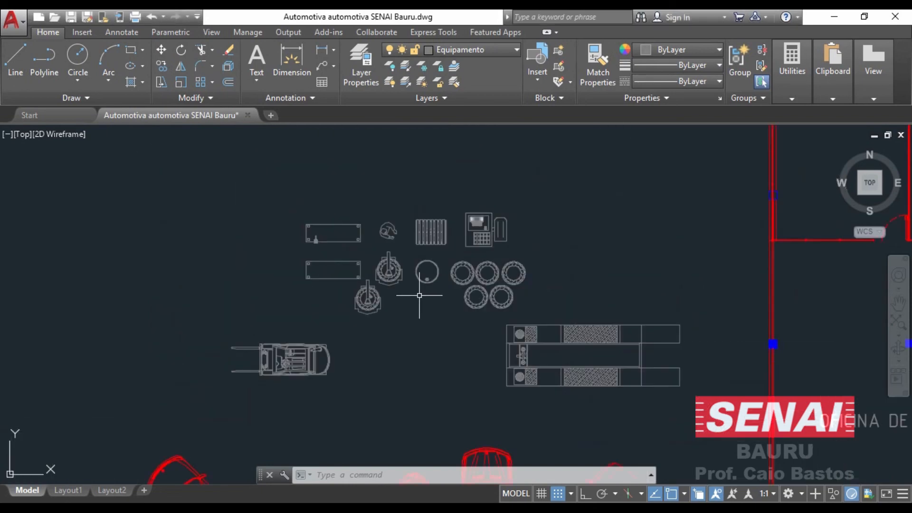